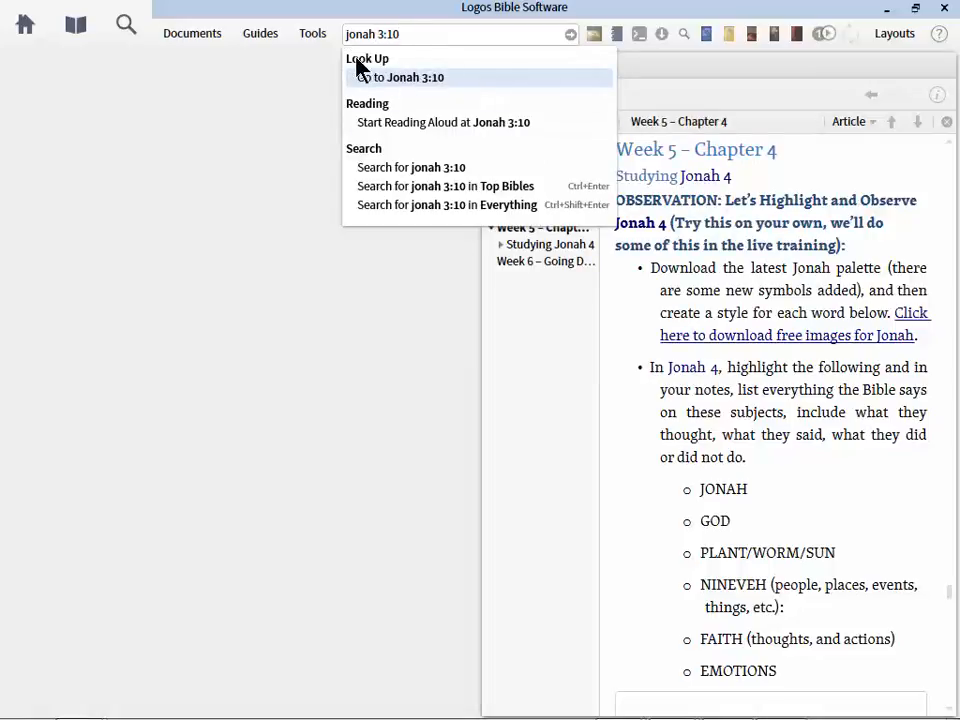
Open the New American Standard Bible at Jonah 3:10 and continue to the start of Jonah 4.
left_click(424, 79)
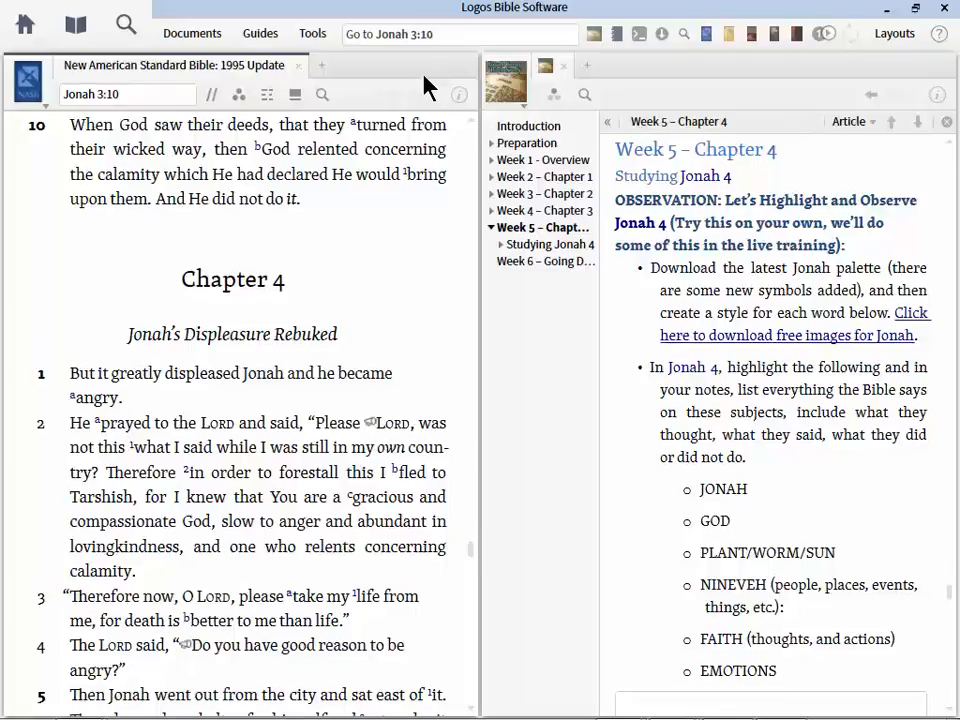
key("Down")
key("Down")
key("Down")
key("Down")
key("Down")
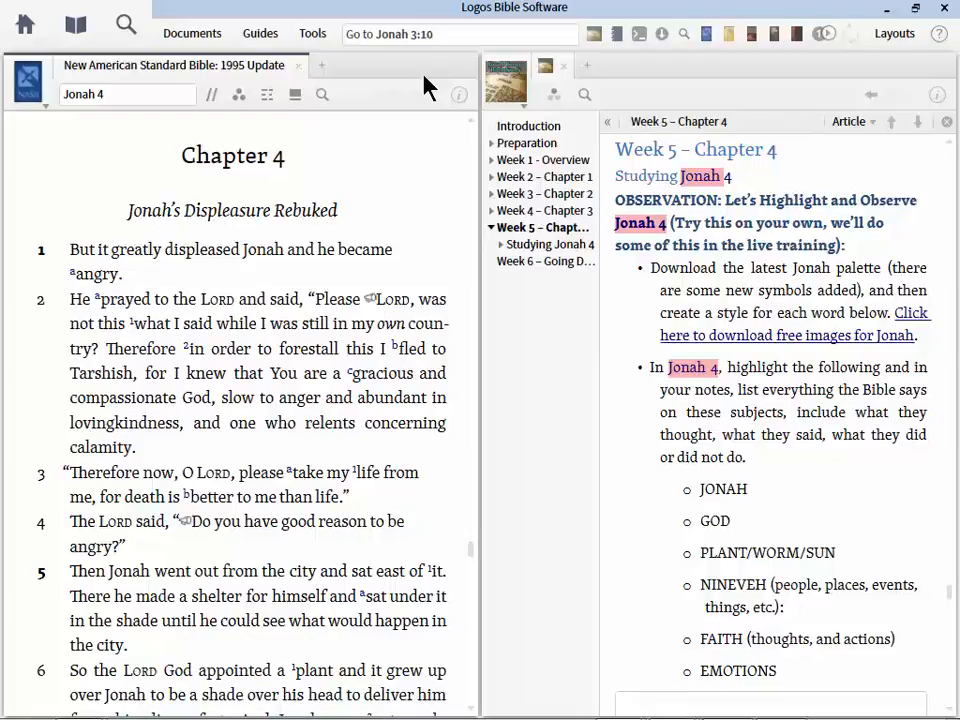
Return to Jonah 3 and temporarily select the words "Yet forty days and Nineveh will be overthrown" in verse 4.
scroll(424, 75, "up", 4)
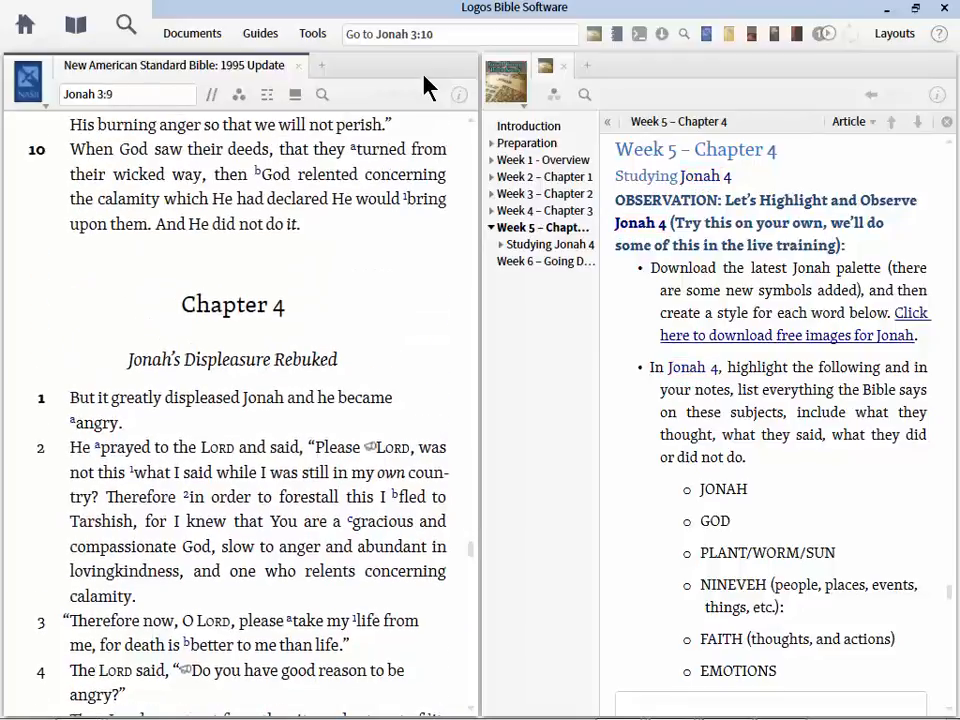
scroll(424, 85, "up", 3)
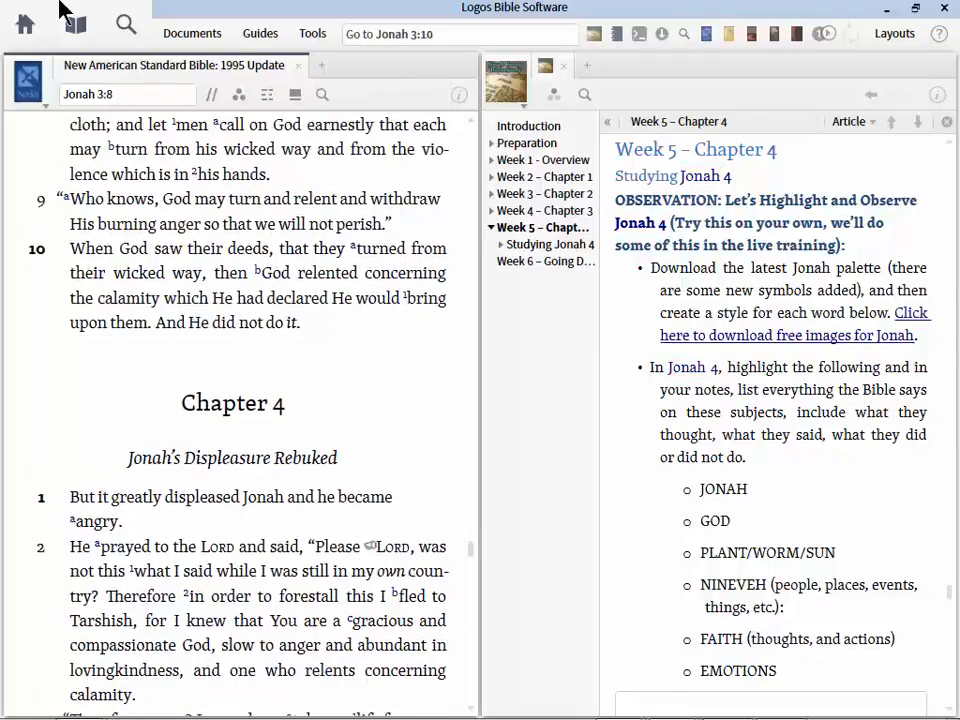
left_click(165, 97)
scroll(221, 193, "up", 8)
scroll(221, 197, "up", 10)
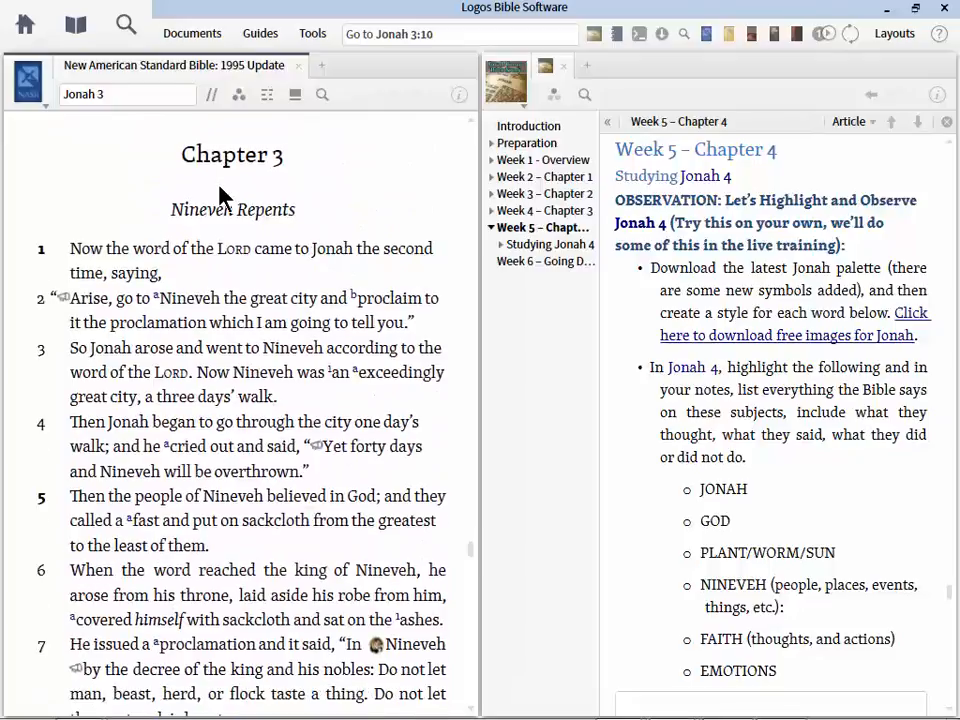
scroll(222, 197, "down", 2)
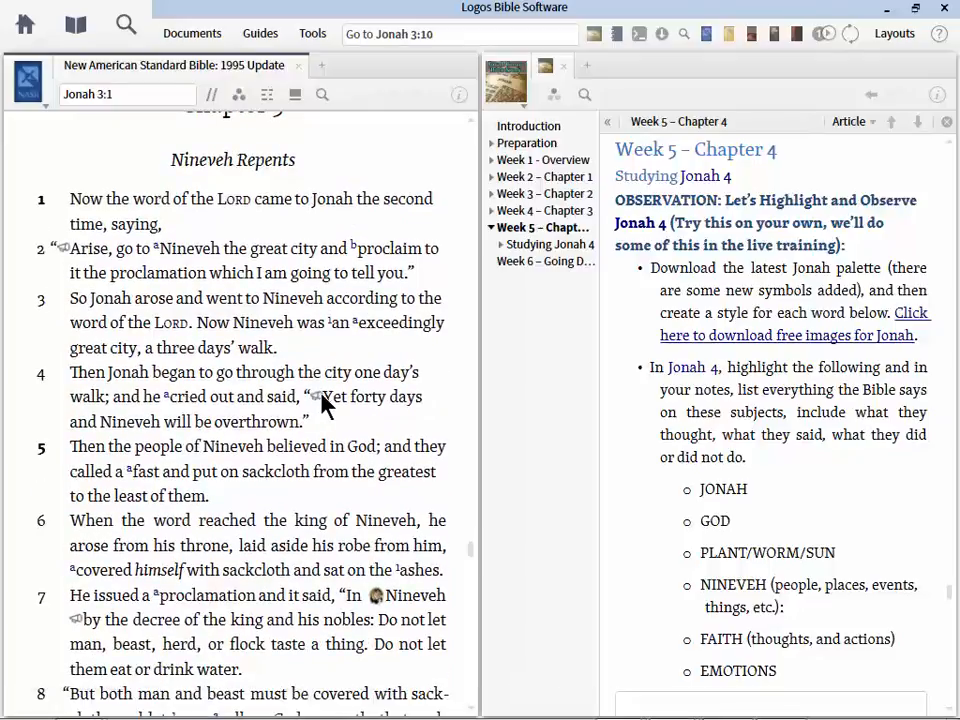
left_click_drag(327, 396, 331, 421)
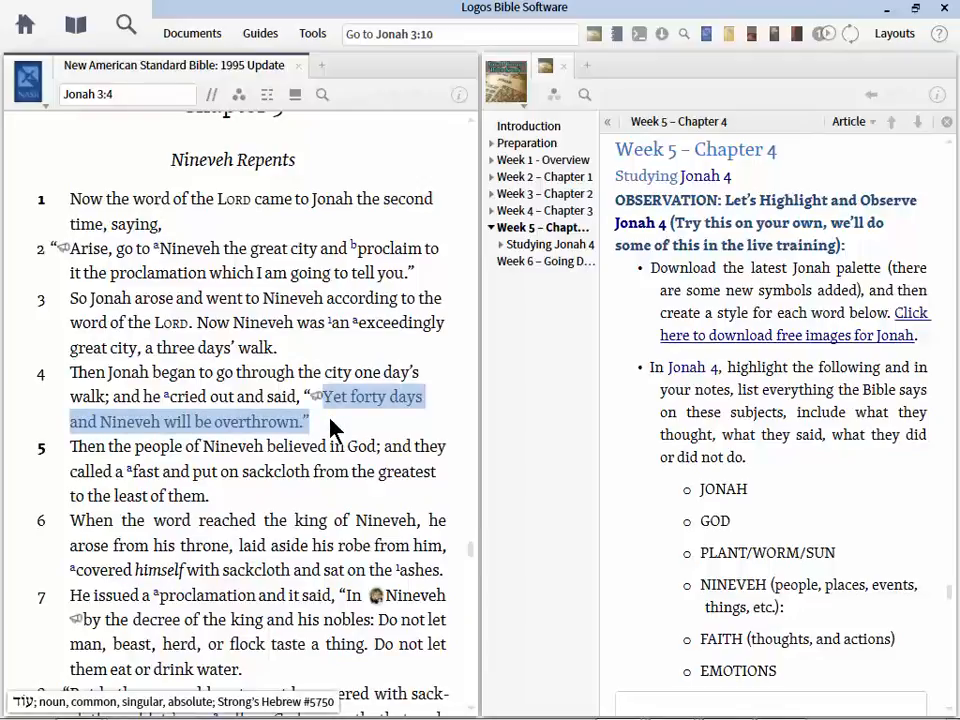
left_click(398, 431)
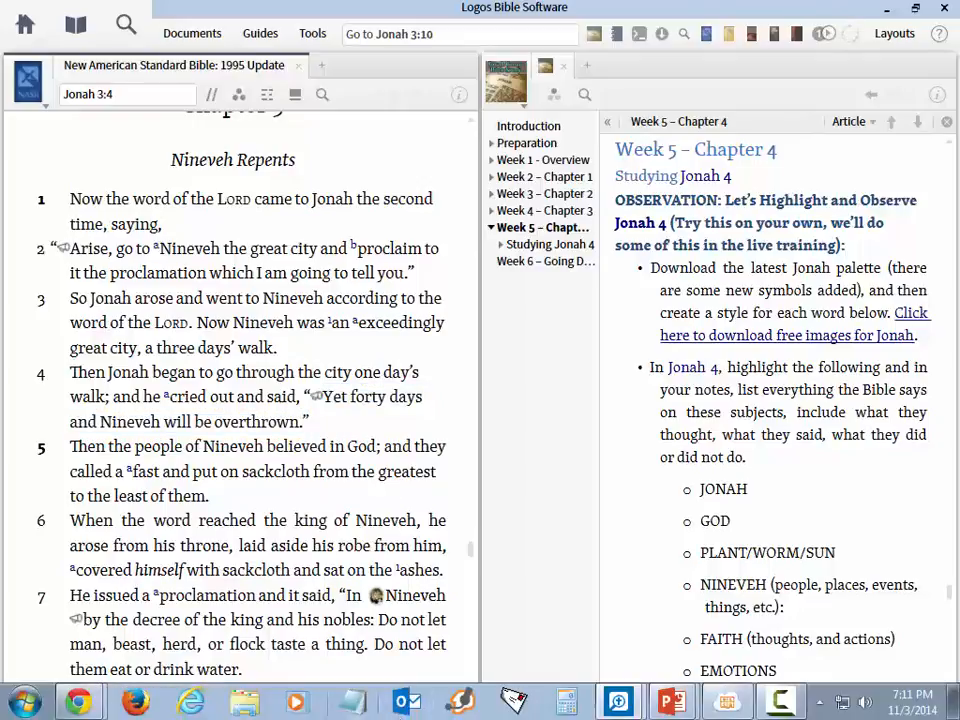
Read on through the end of Jonah 3, check the answer slide in the PowerPoint slide show, and return to Logos.
scroll(381, 490, "down", 5)
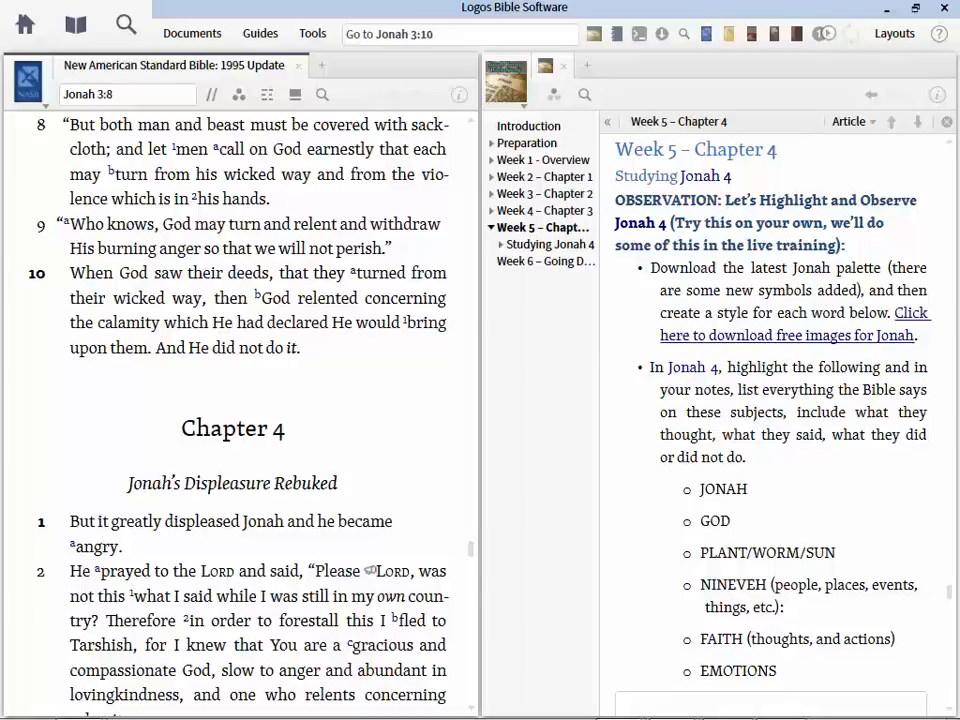
left_click(678, 699)
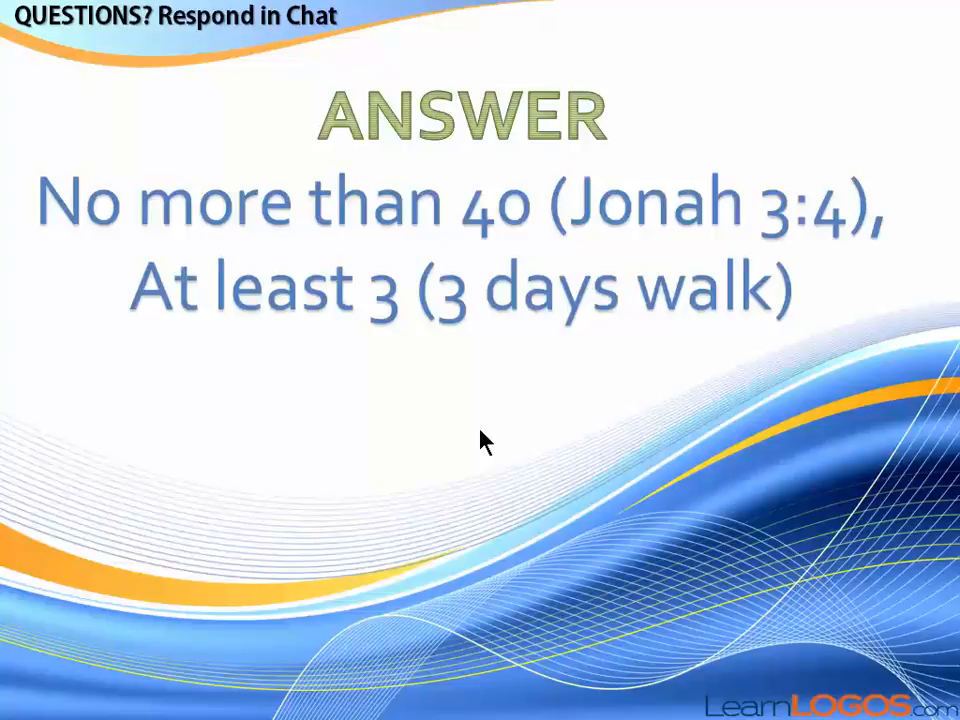
key("alt+Tab")
key("alt+Tab")
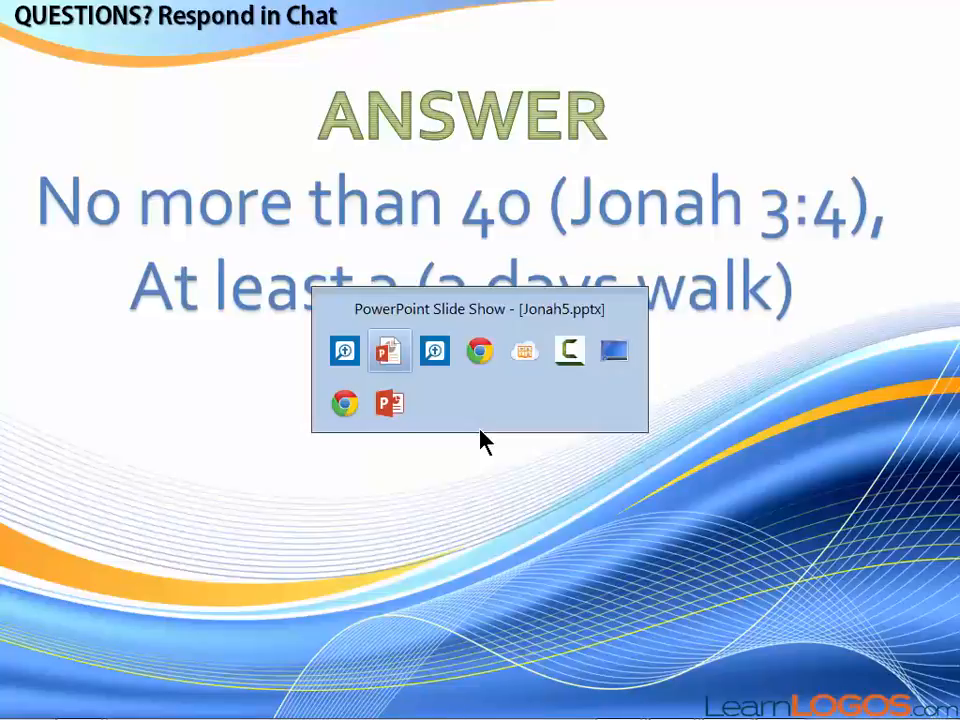
key("alt+Tab")
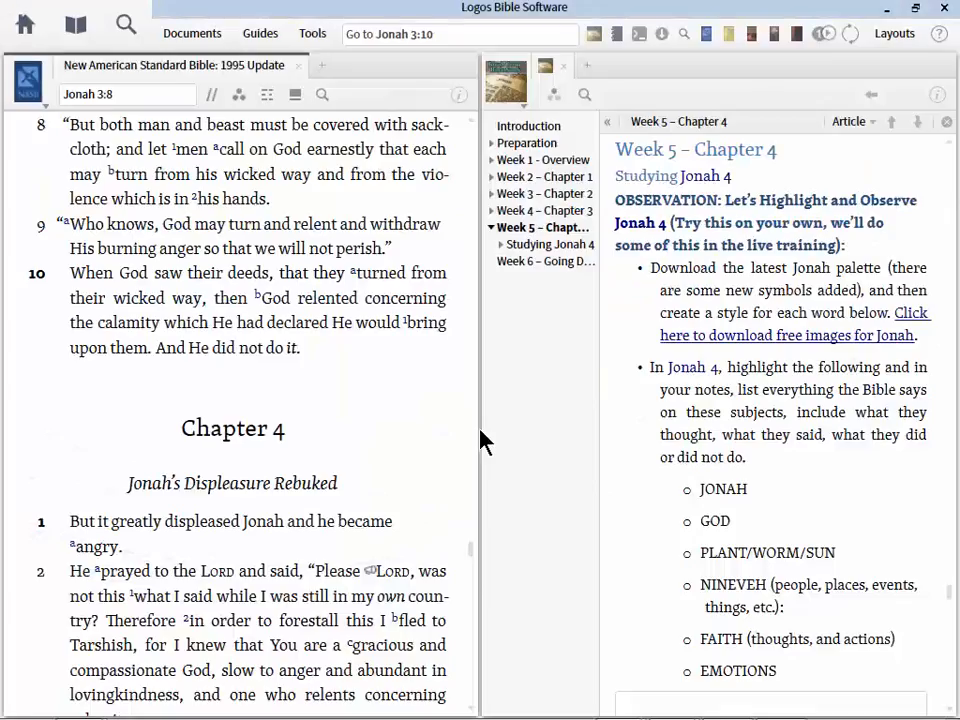
Go to Jonah 3:4, select the forty-days warning to Nineveh, and read on into chapter 4.
left_click(143, 95)
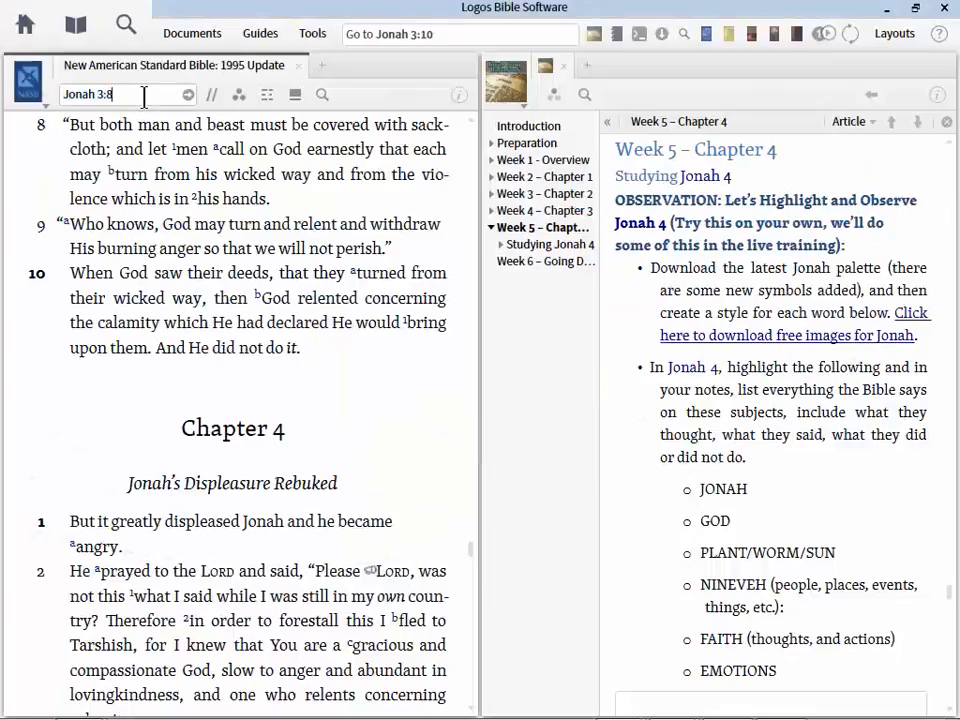
key("BackSpace")
type("4")
key("Return")
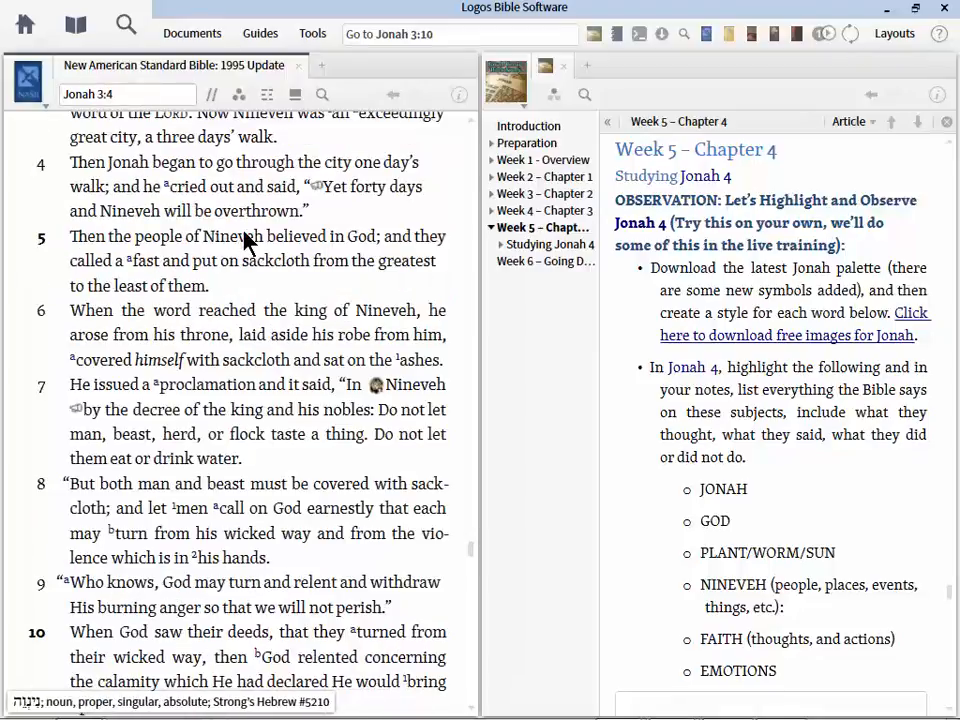
left_click_drag(331, 197, 298, 214)
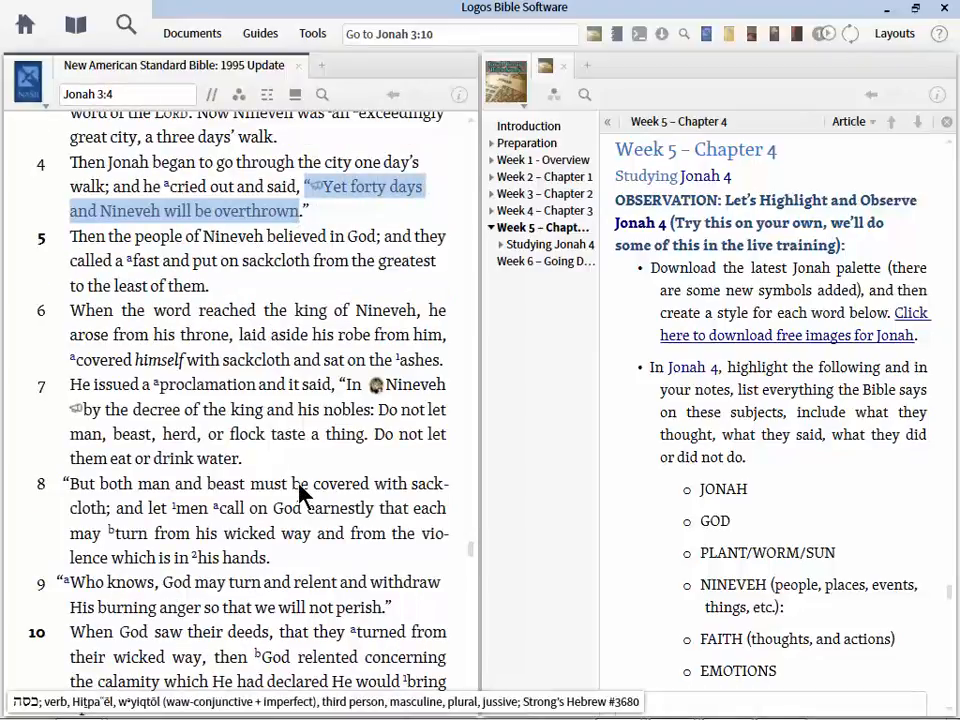
scroll(302, 494, "down", 3)
scroll(302, 494, "down", 2)
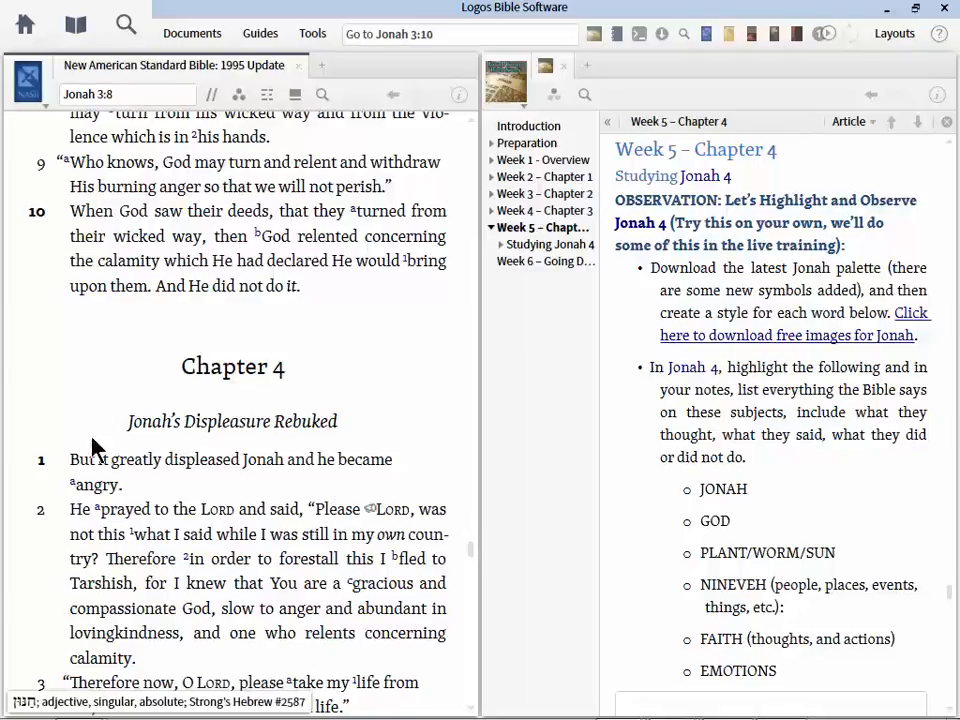
Switch to the PowerPoint slide show, advance to the question about the words "greatly" modifies, and return to Logos.
mouse_move(533, 688)
left_click(672, 702)
left_click(652, 664)
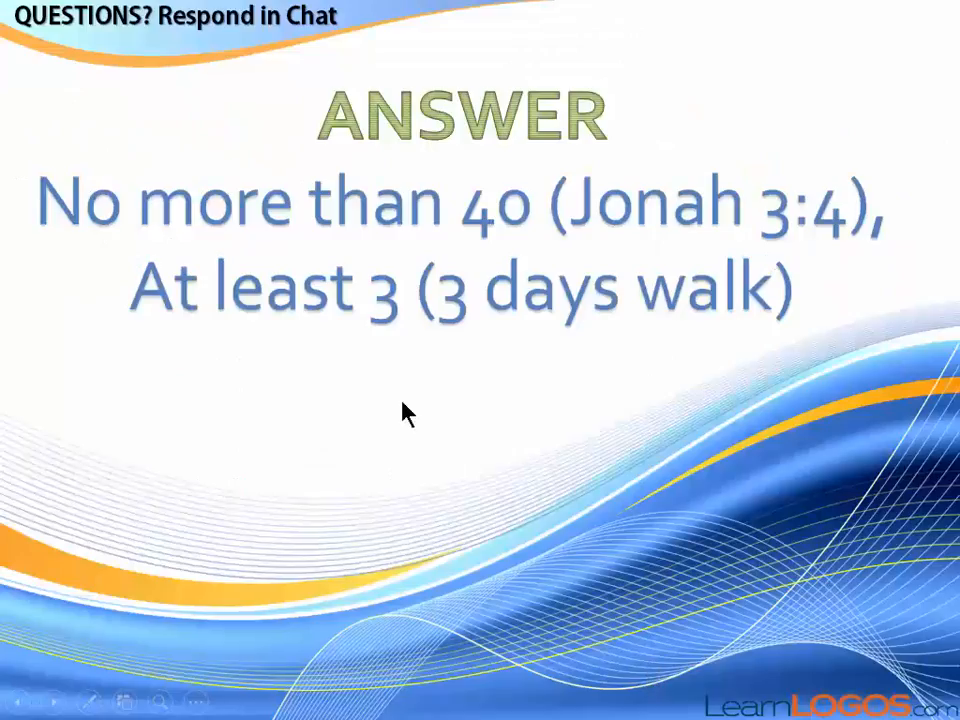
left_click(402, 403)
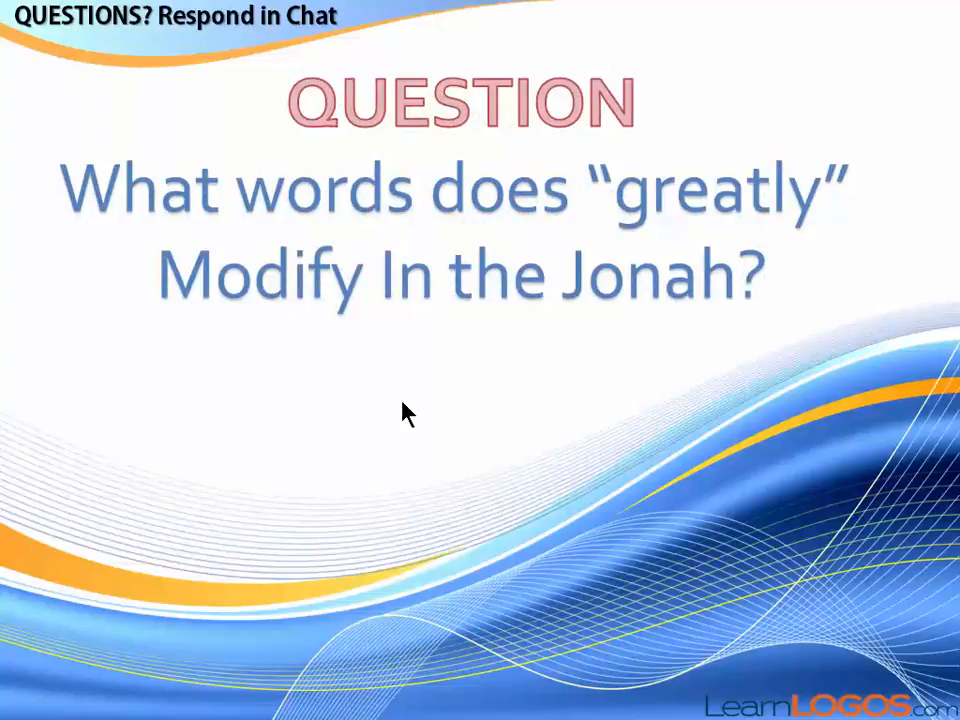
key("alt+Tab")
key("alt+Tab")
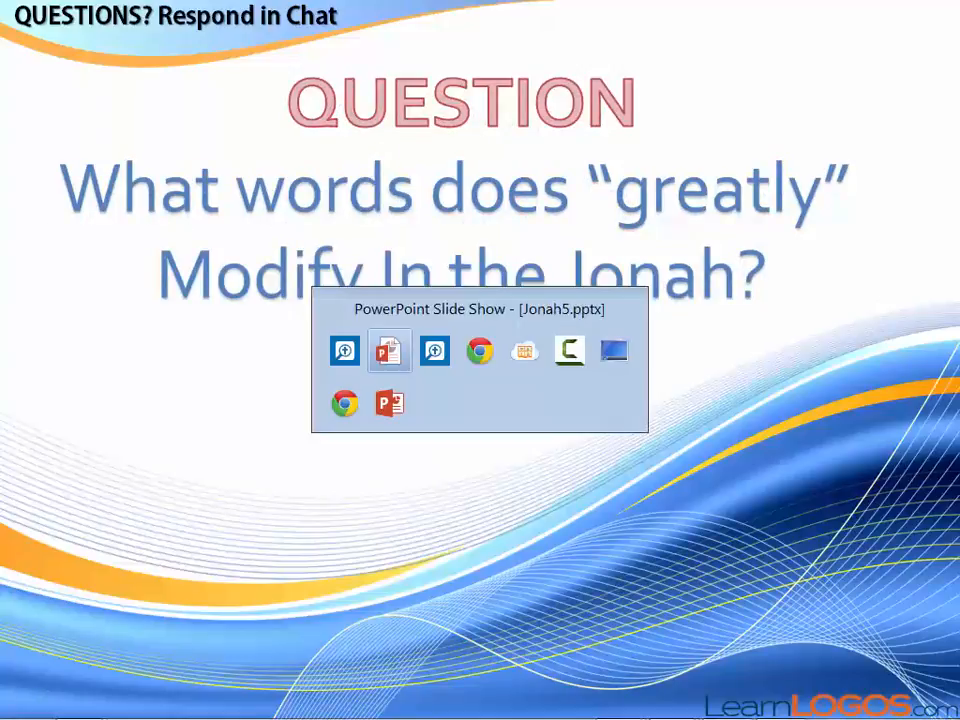
key("alt+Tab")
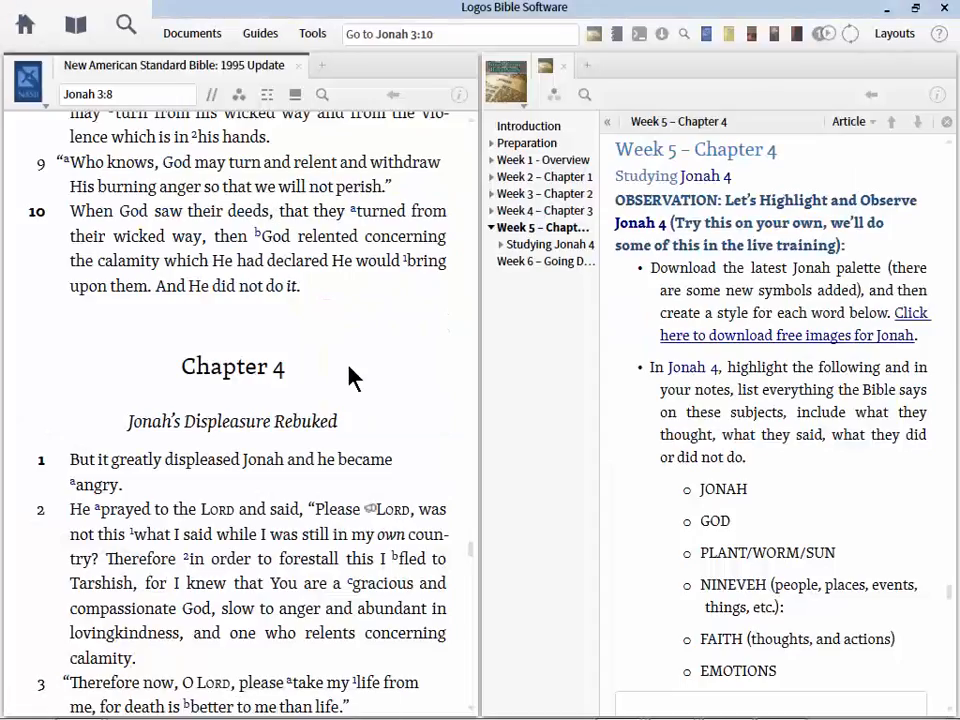
Search this Bible for the Hebrew manuscript form behind "greatly" in Jonah 4:1, and limit the search to Jonah.
scroll(350, 378, "down", 1)
scroll(350, 378, "down", 5)
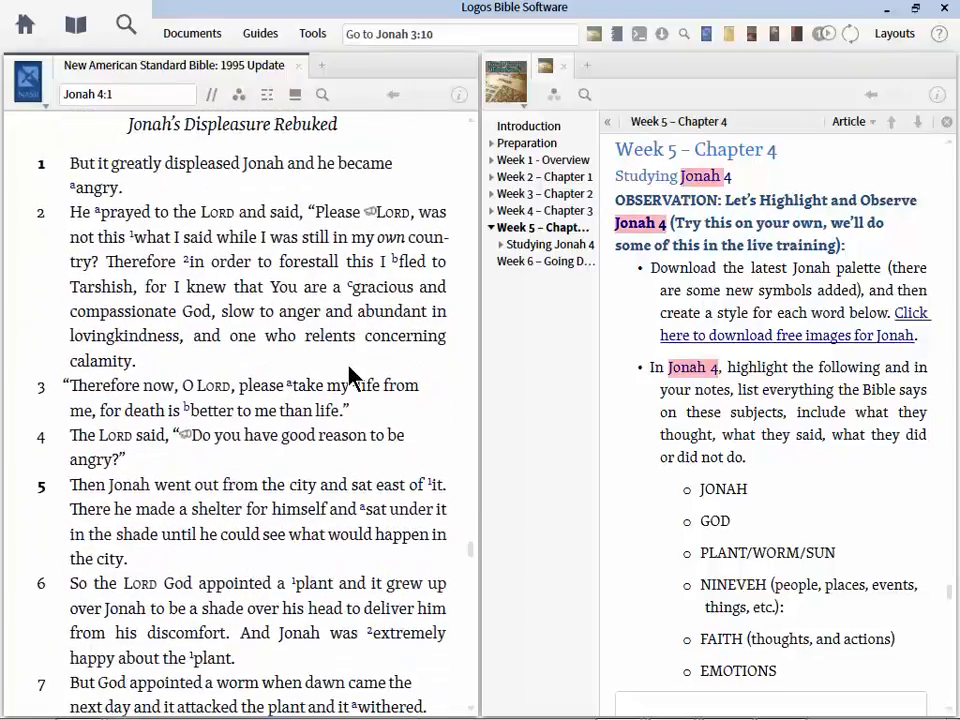
scroll(212, 245, "up", 1)
right_click(134, 170)
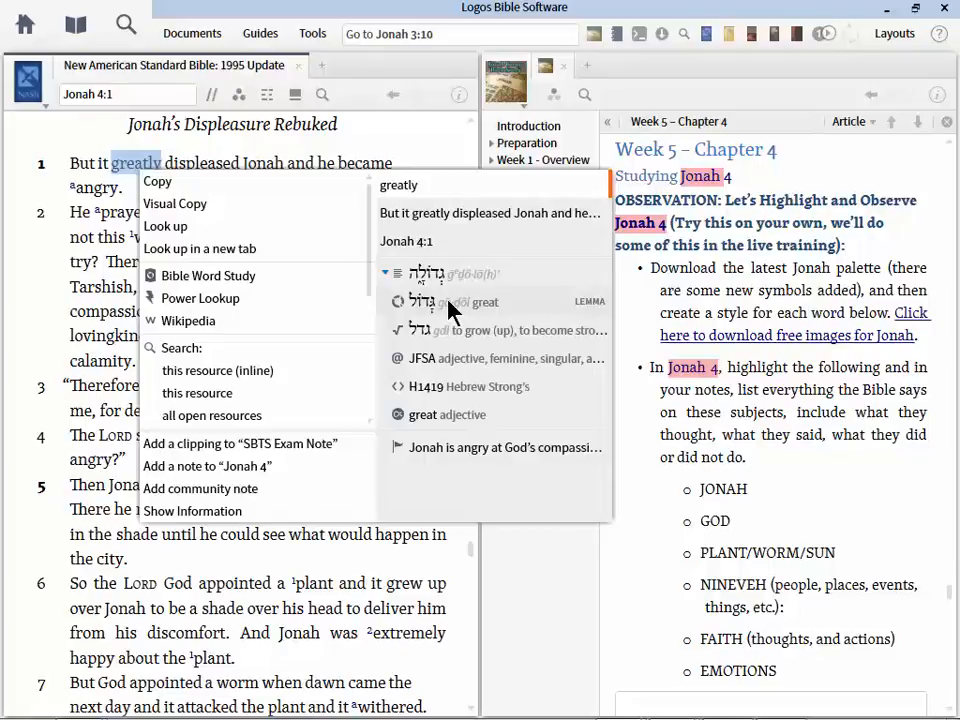
left_click(455, 283)
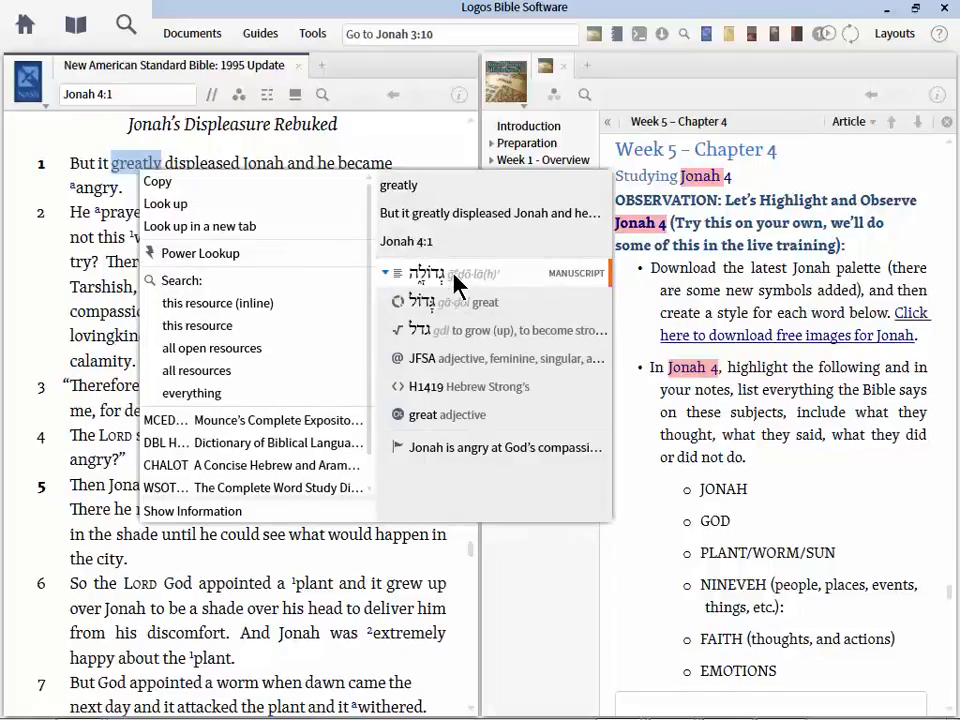
left_click(205, 328)
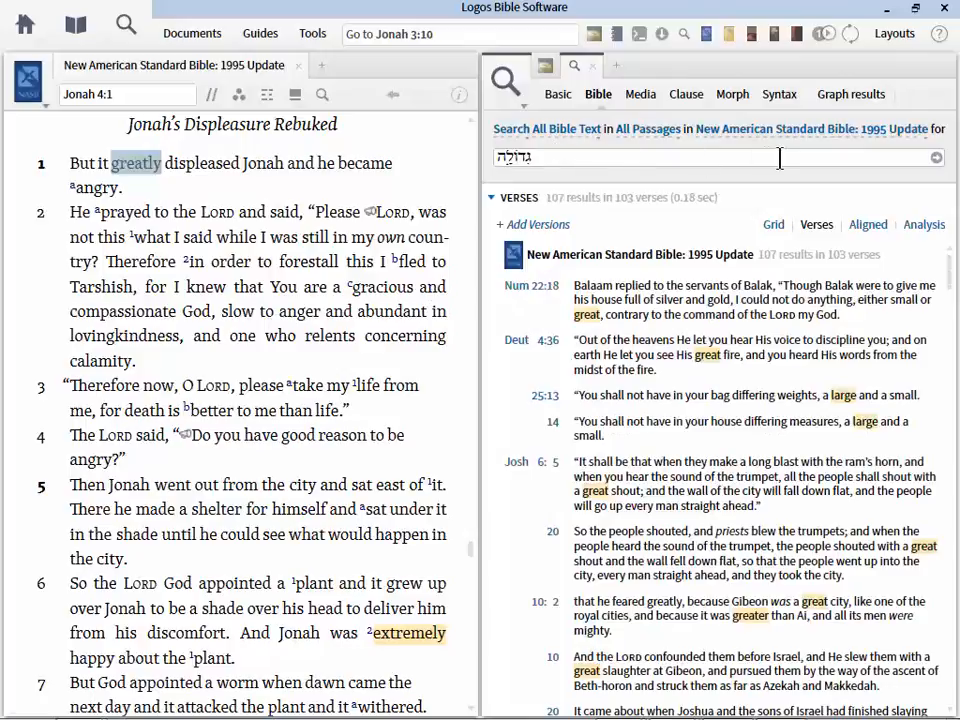
left_click(643, 130)
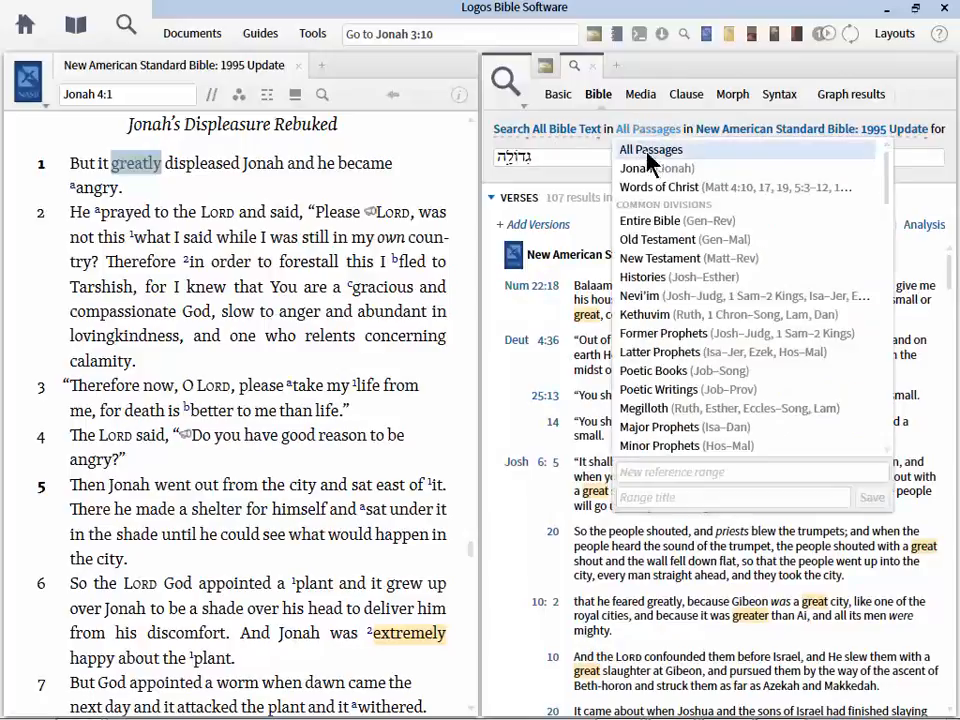
left_click(655, 170)
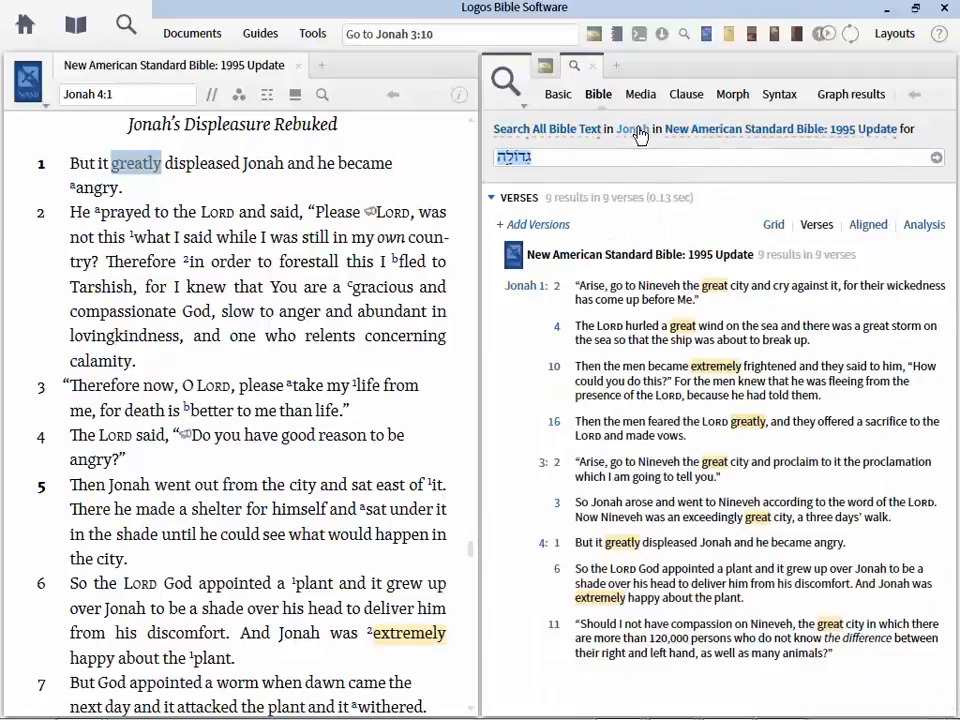
Fill in a new reference range Jonah with the title Jonah, and dismiss the passage list without saving it.
left_click(634, 129)
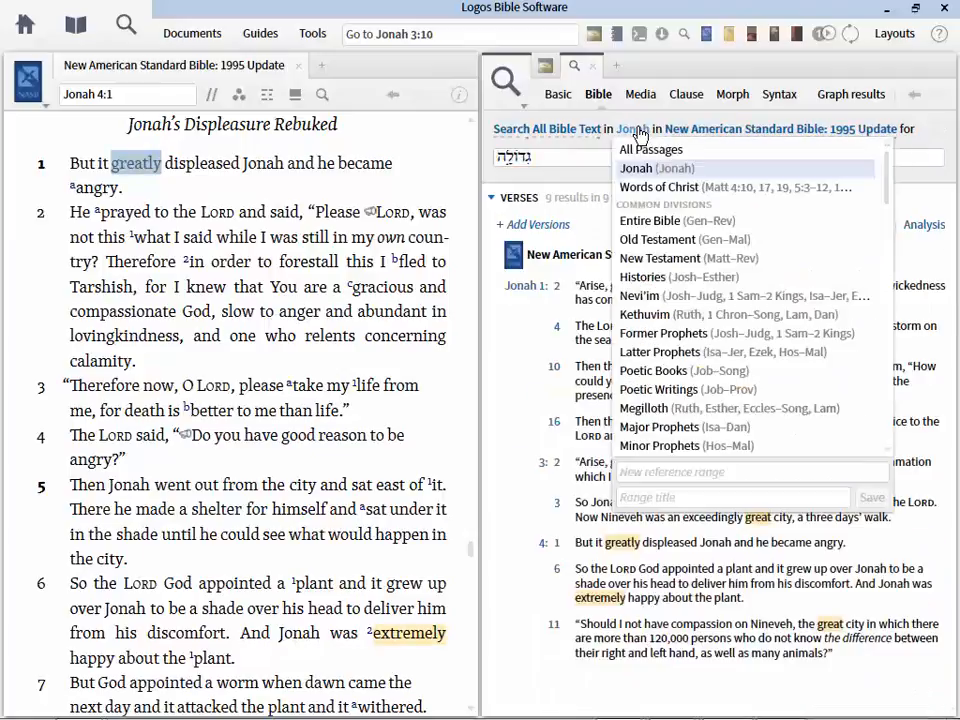
left_click(629, 475)
type("Jon")
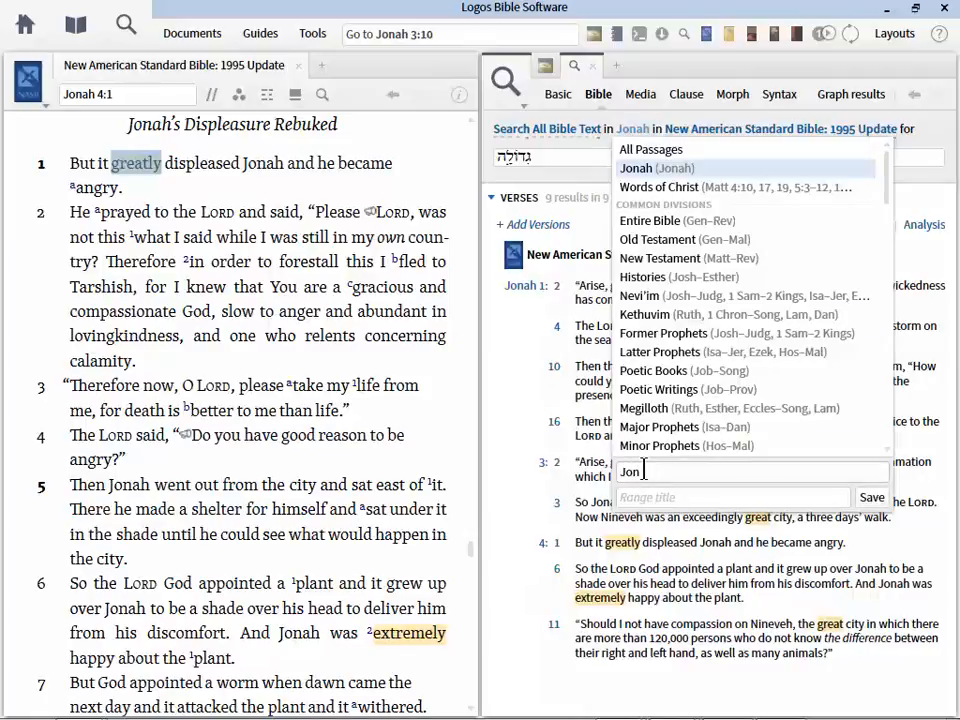
type("ah")
left_click(665, 497)
type("Joan")
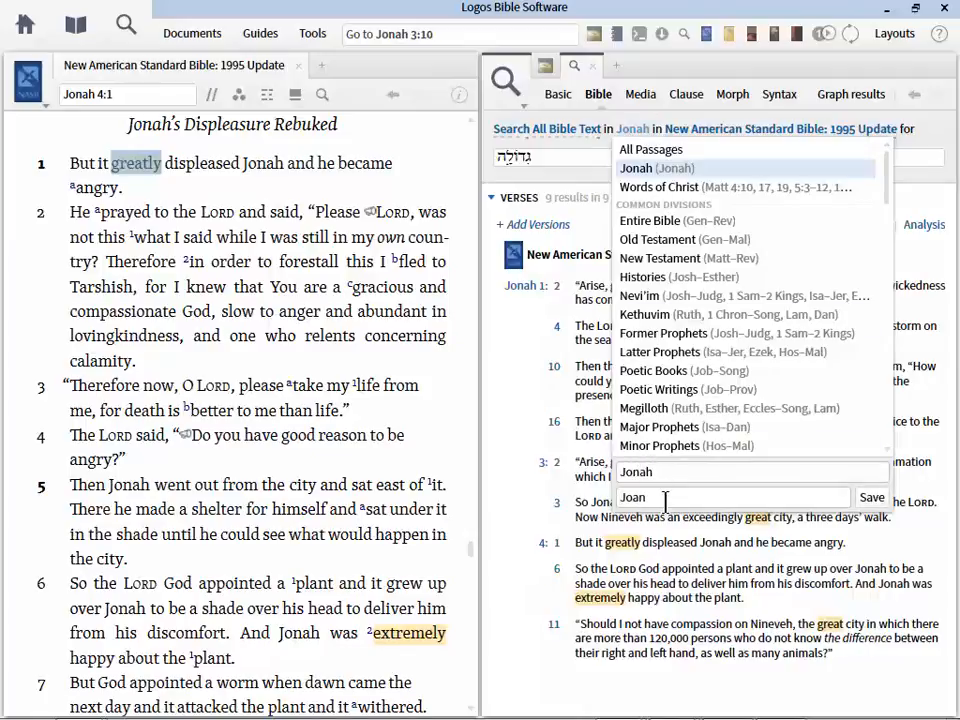
key("BackSpace")
key("BackSpace")
type("nah")
left_click(662, 118)
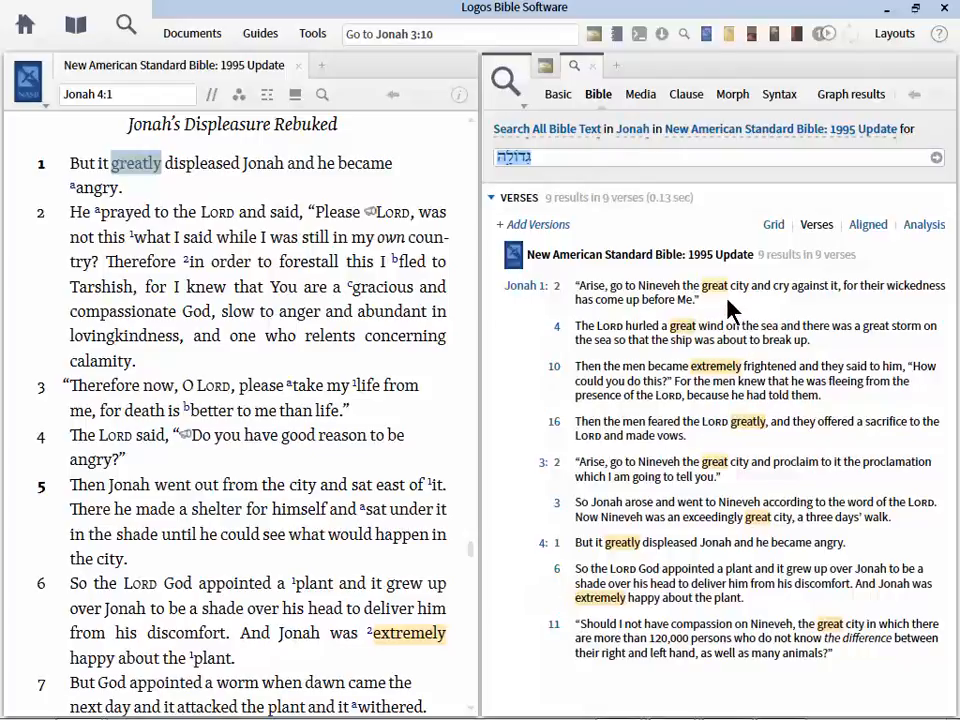
Review the highlighted verses, switch the results to the Analysis view, and remove its Part of Speech grouping.
mouse_move(713, 372)
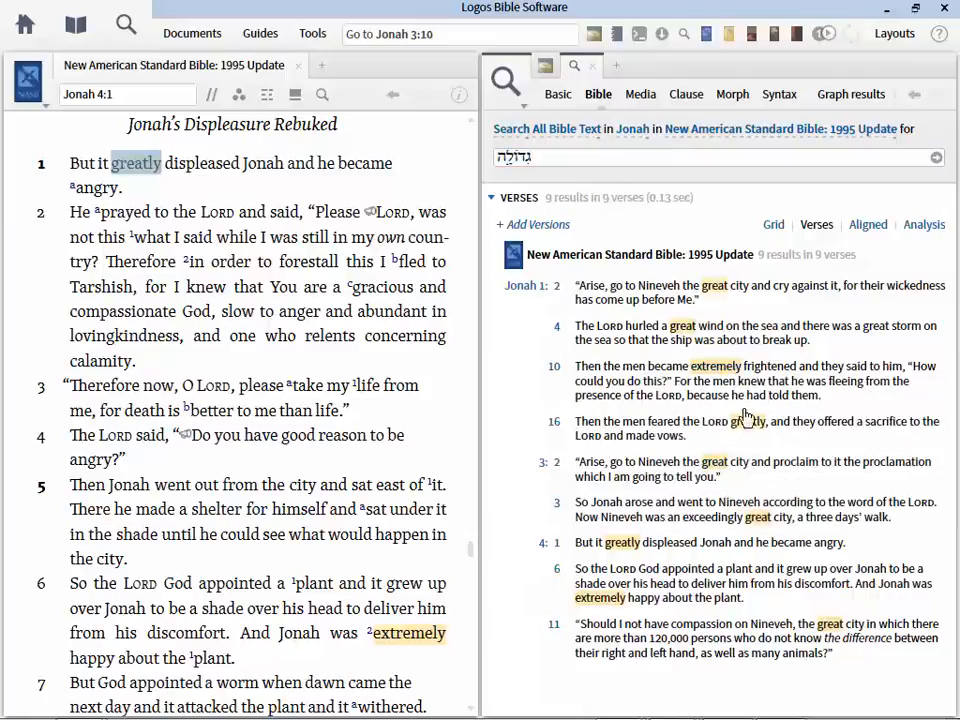
mouse_move(763, 425)
mouse_move(845, 630)
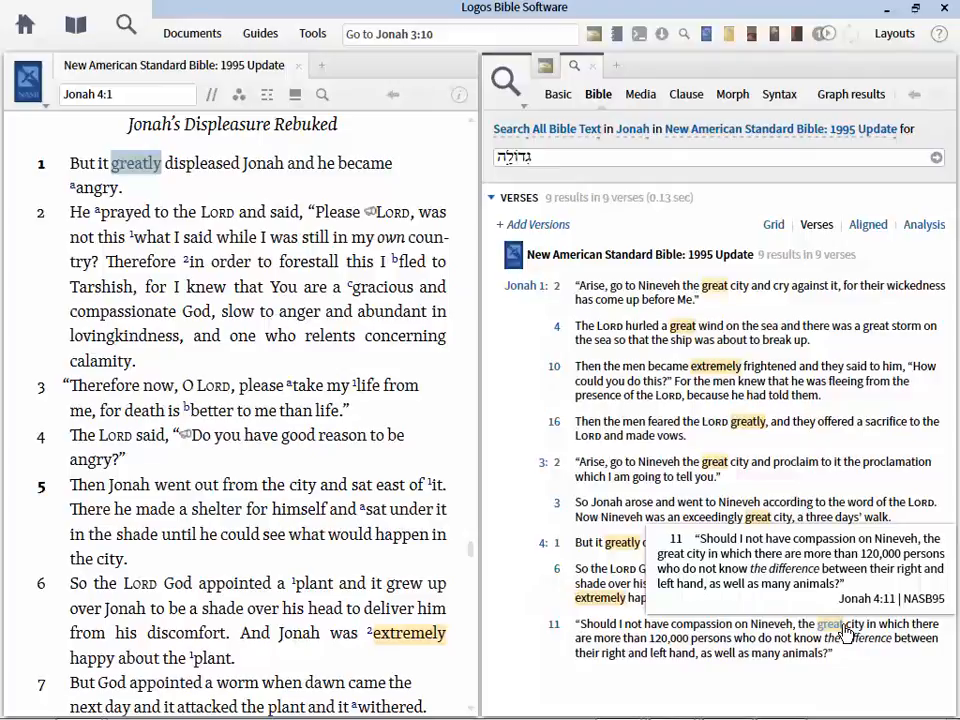
left_click(926, 226)
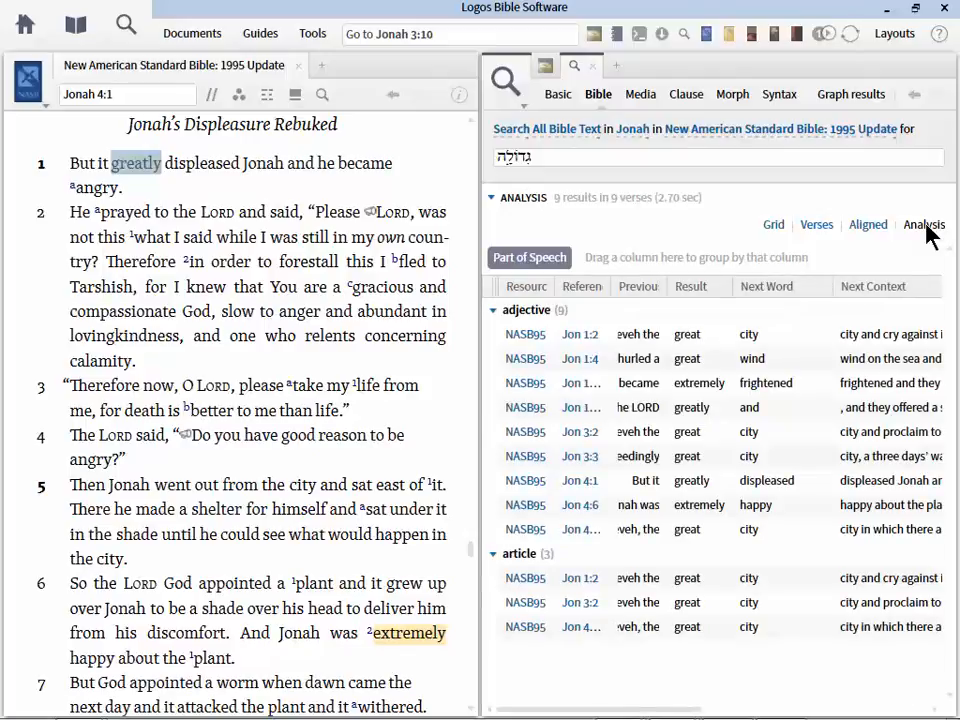
left_click_drag(529, 262, 568, 364)
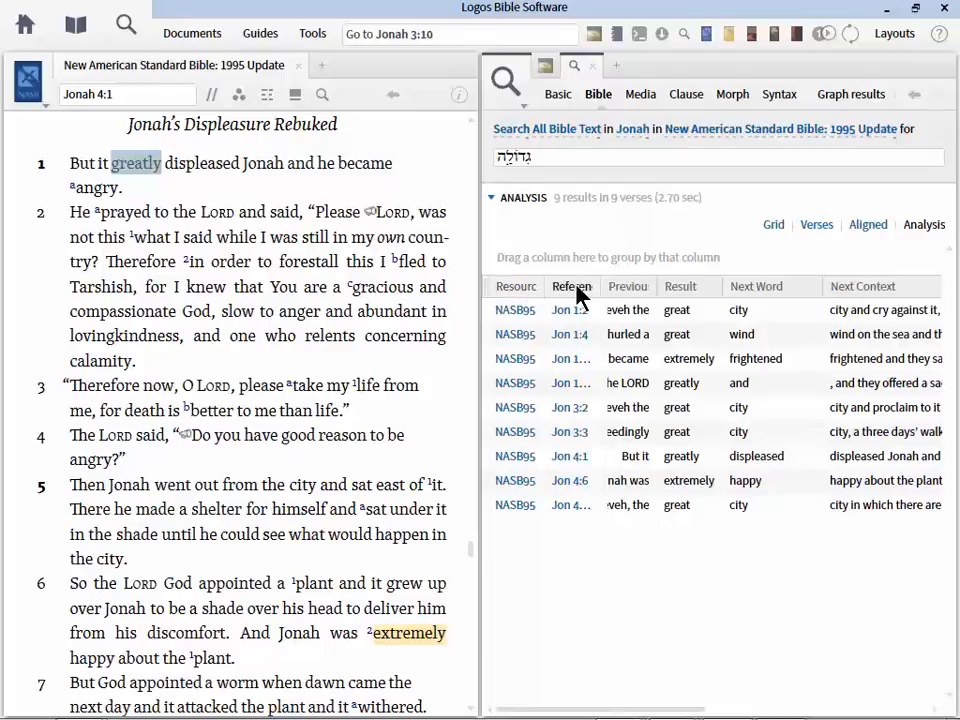
Check the columns available in the Analysis view, and examine the words and context that follow each search result.
right_click(627, 298)
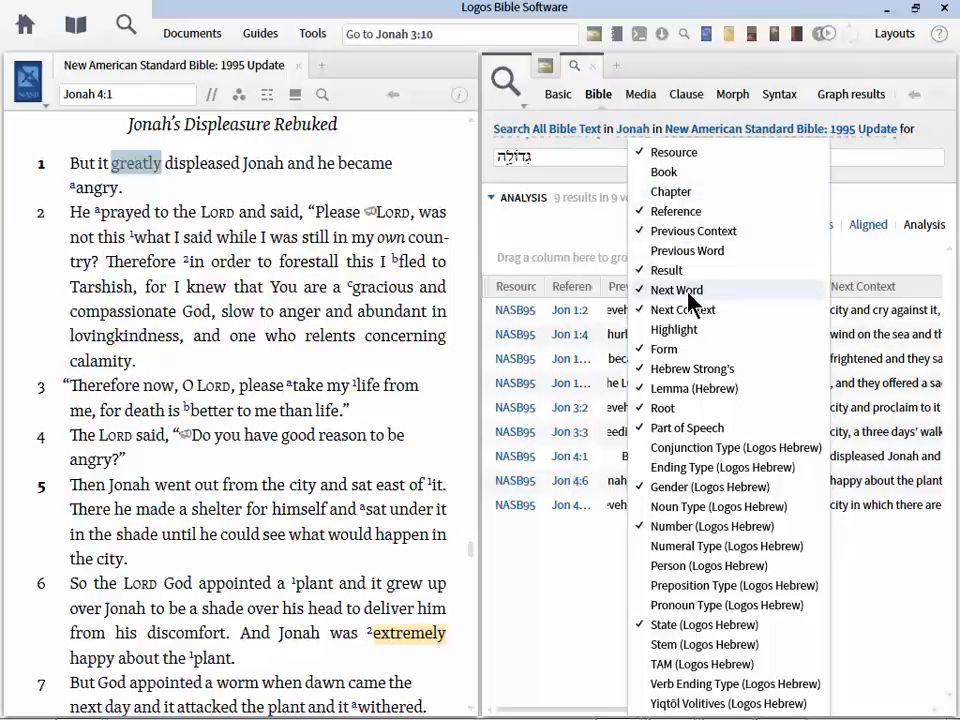
left_click(575, 257)
mouse_move(598, 708)
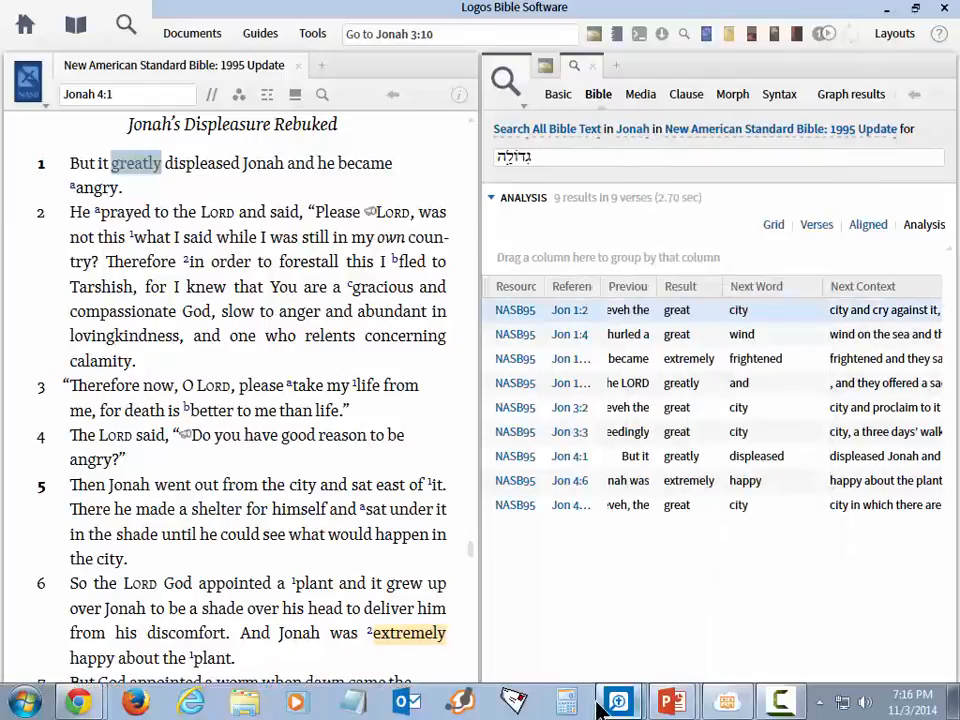
left_click_drag(579, 707, 608, 713)
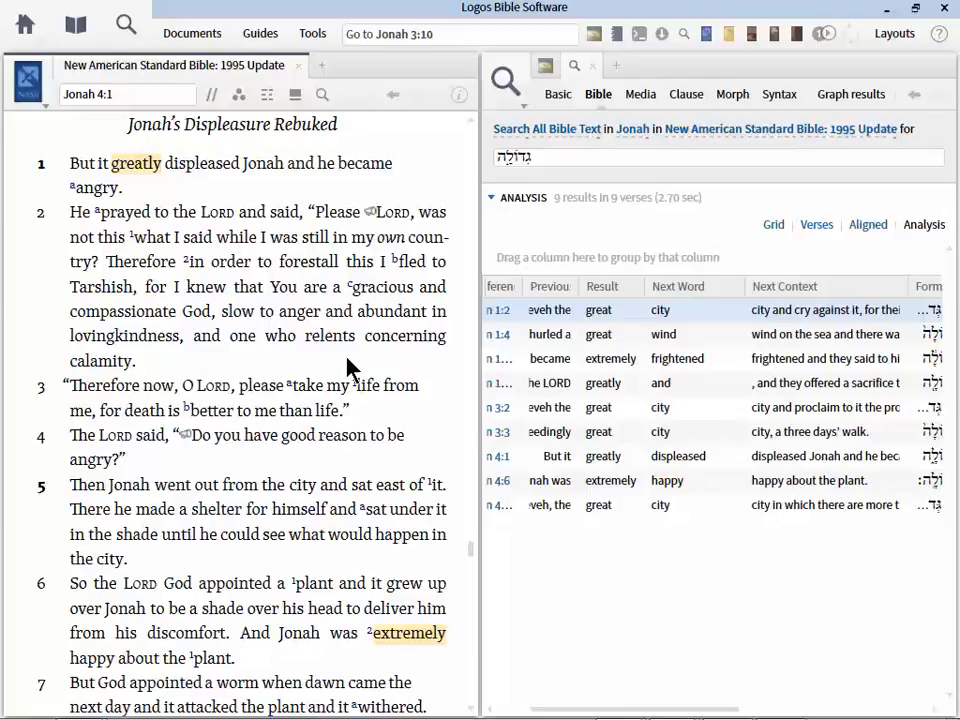
Search the library for "andersen forbes" and open The Hebrew Bible: Andersen-Forbes Phrase Marker Analysis.
left_click(76, 30)
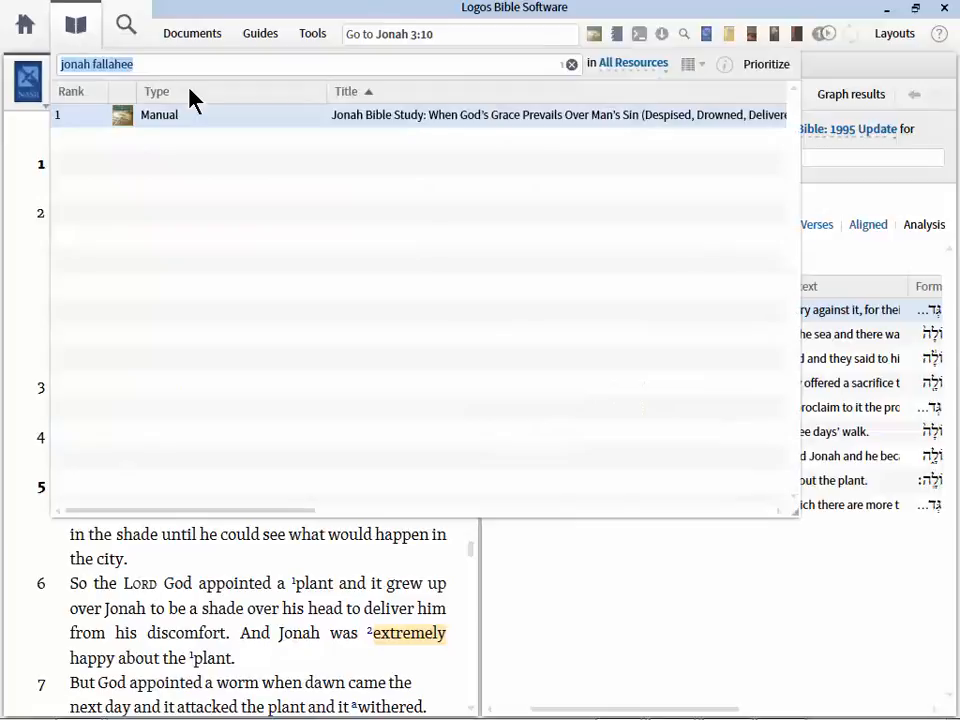
type("andersen")
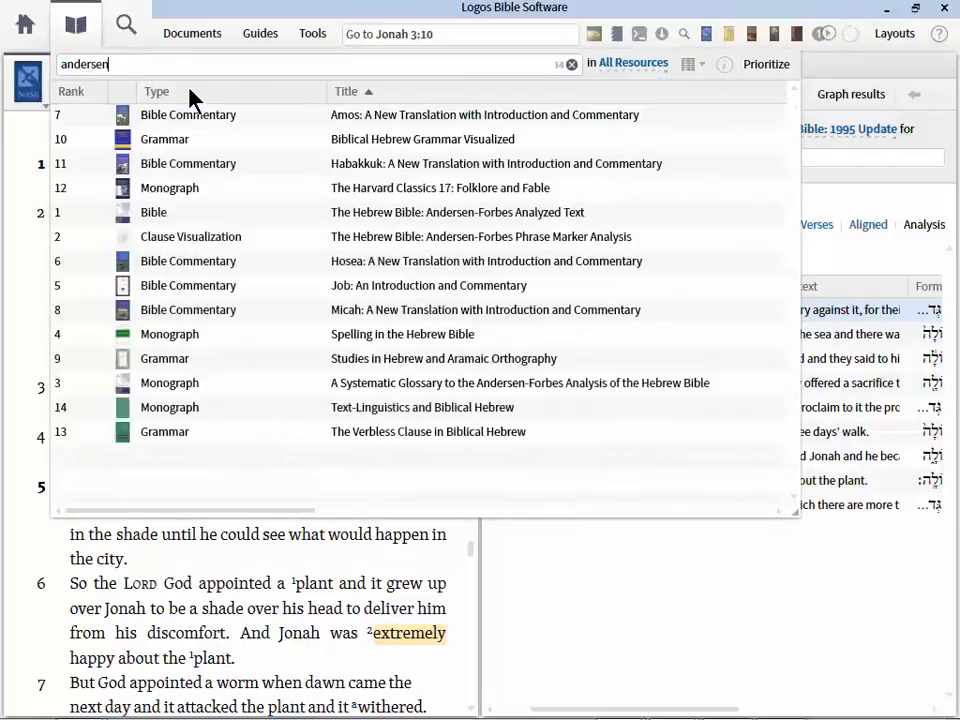
type(" forbes")
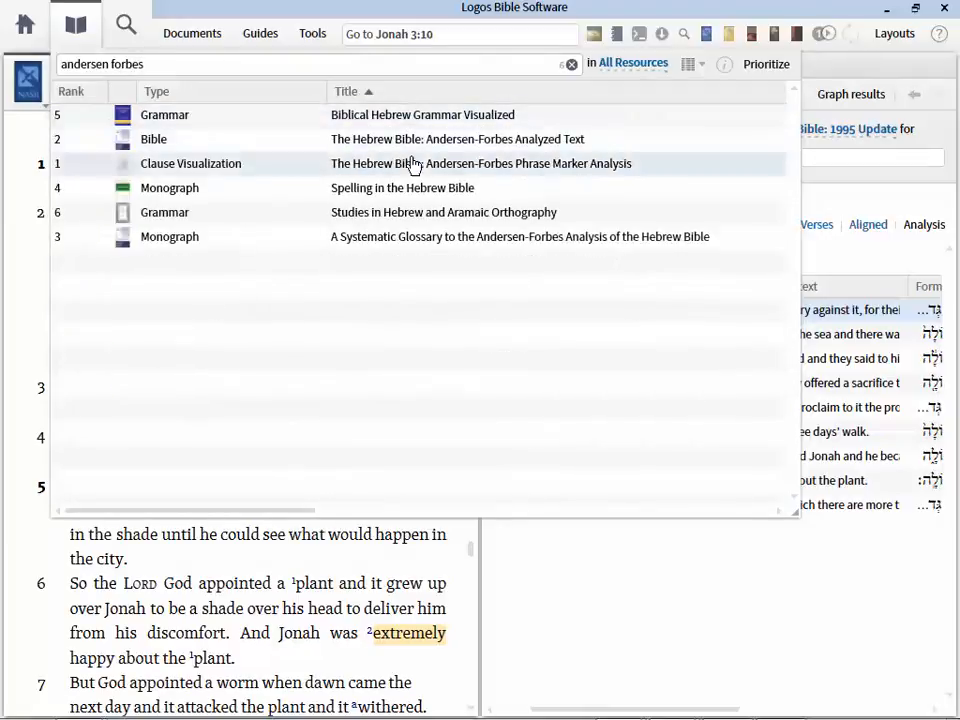
mouse_move(413, 168)
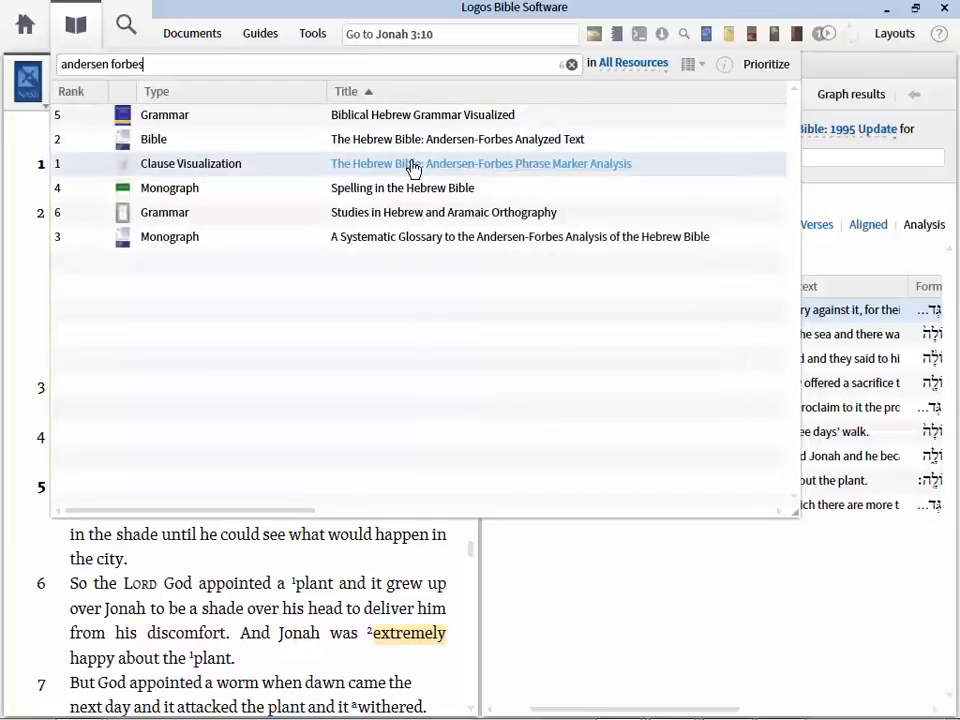
left_click(413, 166)
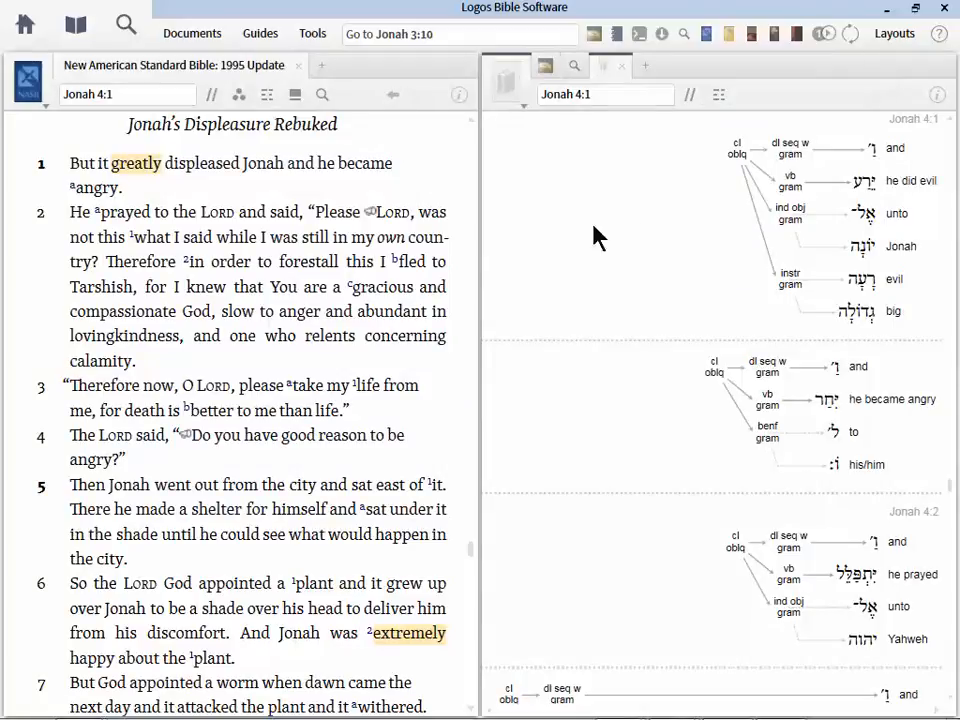
Show the Phrase, Lexeme and Part of Speech layers in the phrase marker diagrams.
left_click(720, 94)
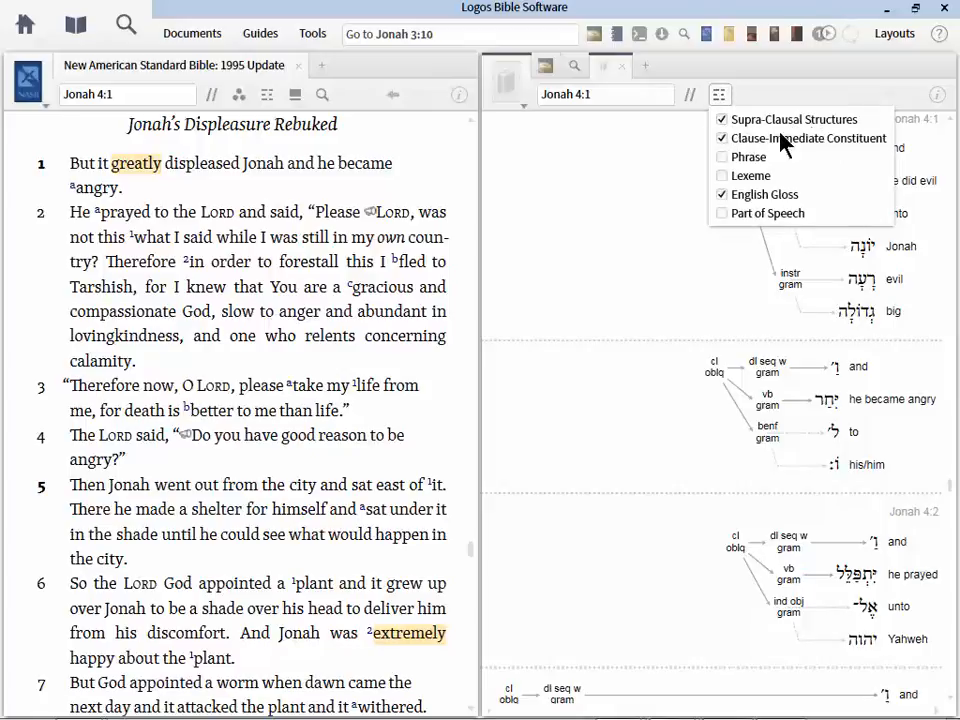
left_click(722, 160)
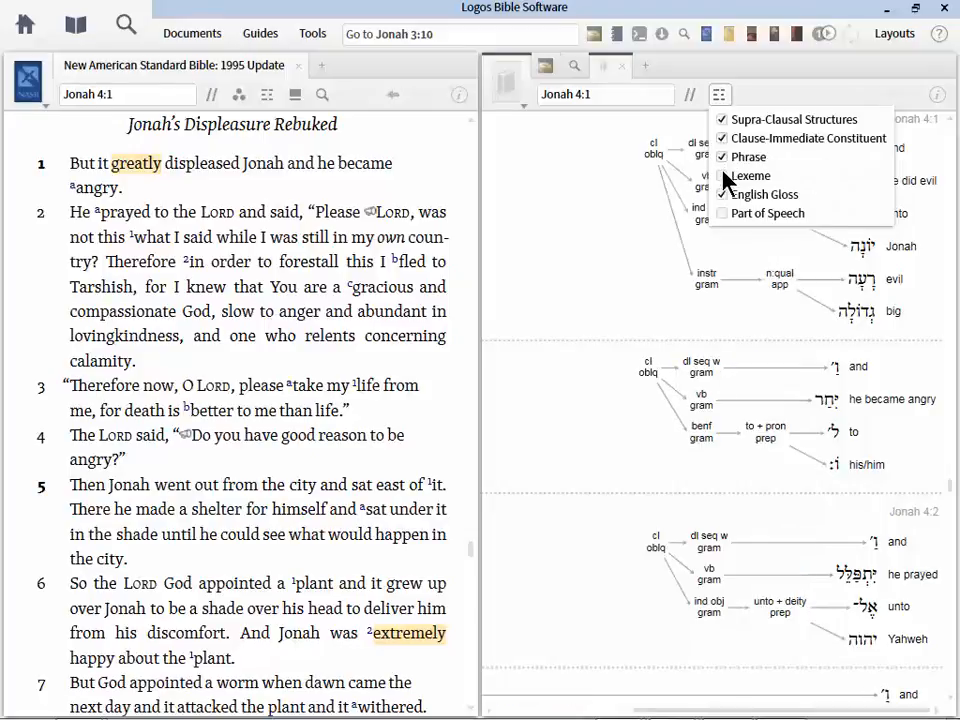
left_click(723, 176)
left_click(723, 213)
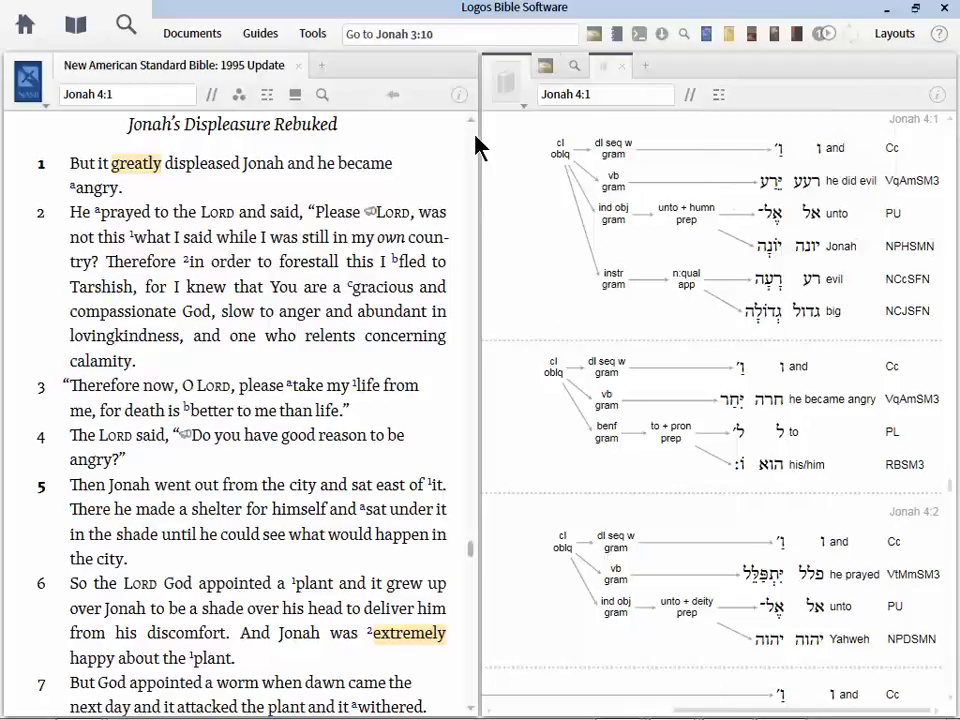
Link the NASB and the phrase marker analysis together in link set A.
left_click(29, 88)
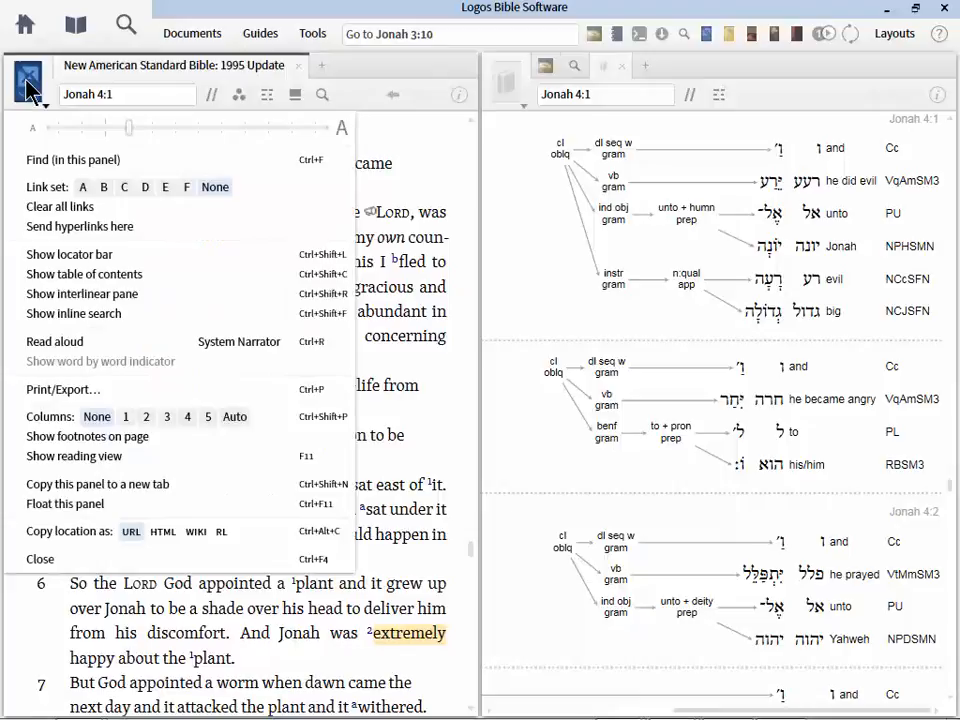
left_click(84, 188)
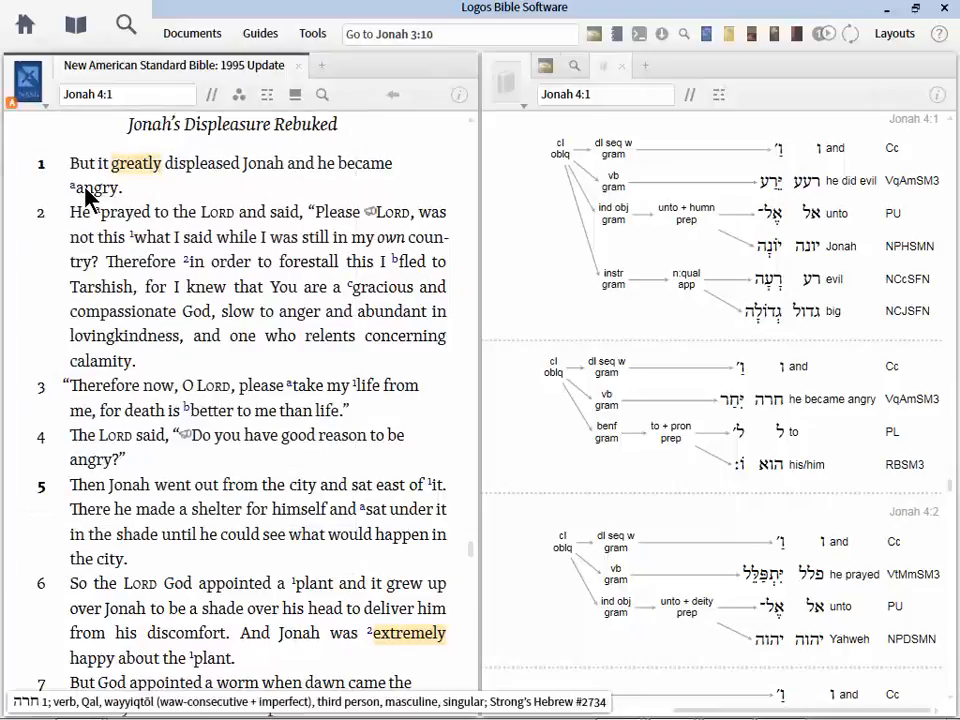
left_click(31, 86)
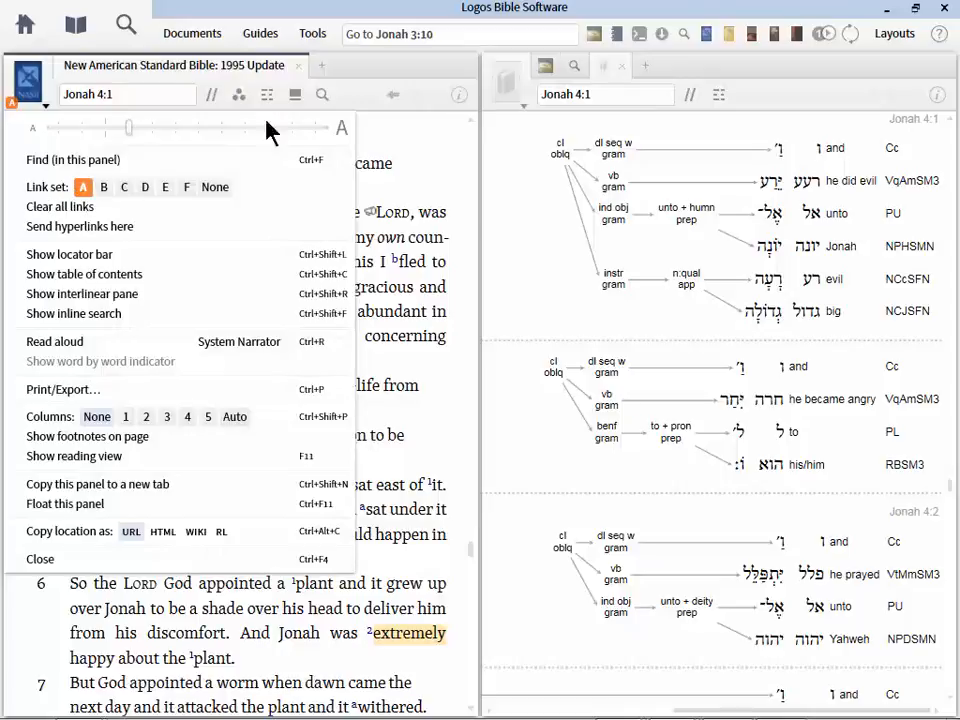
left_click(510, 75)
left_click(510, 75)
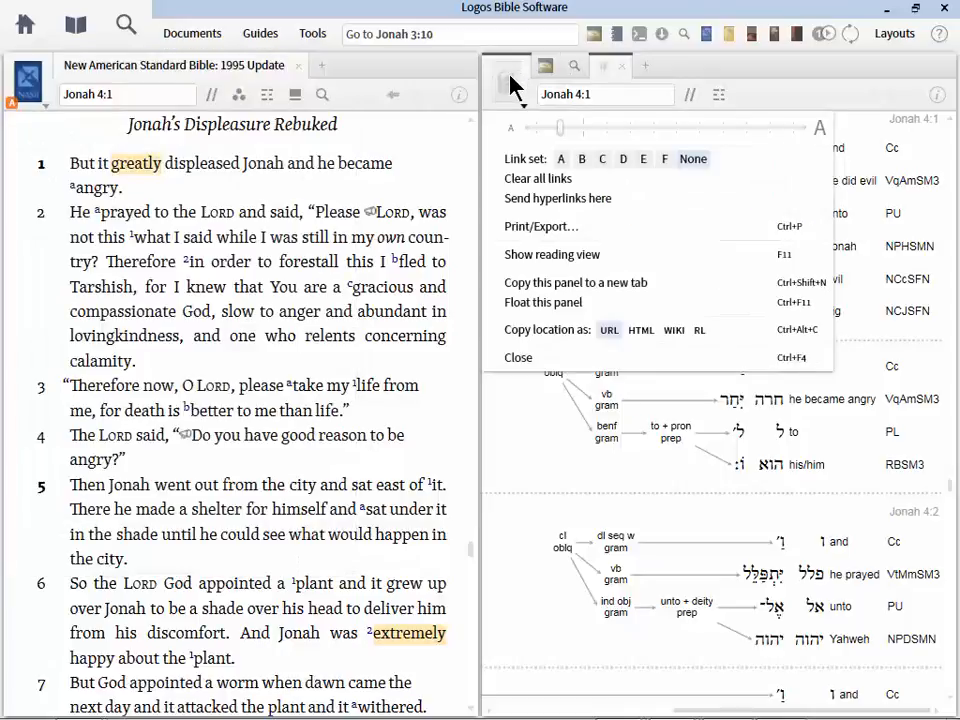
left_click(563, 163)
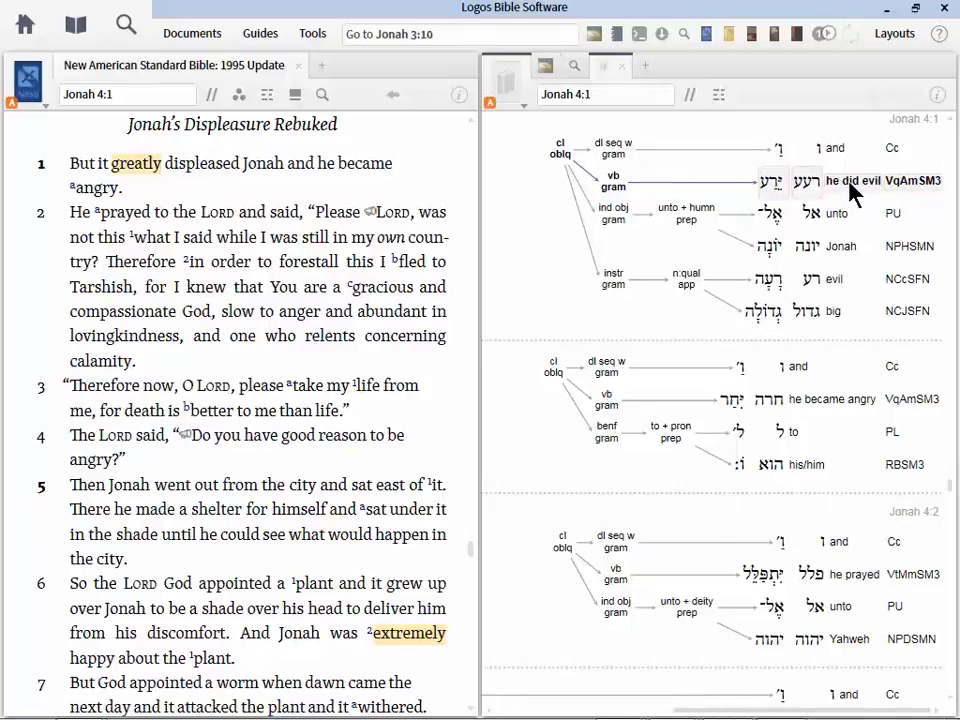
Move the phrase marker analysis into the same pane as the NASB, and bring the Jonah 1:10 search result up in it.
mouse_move(132, 172)
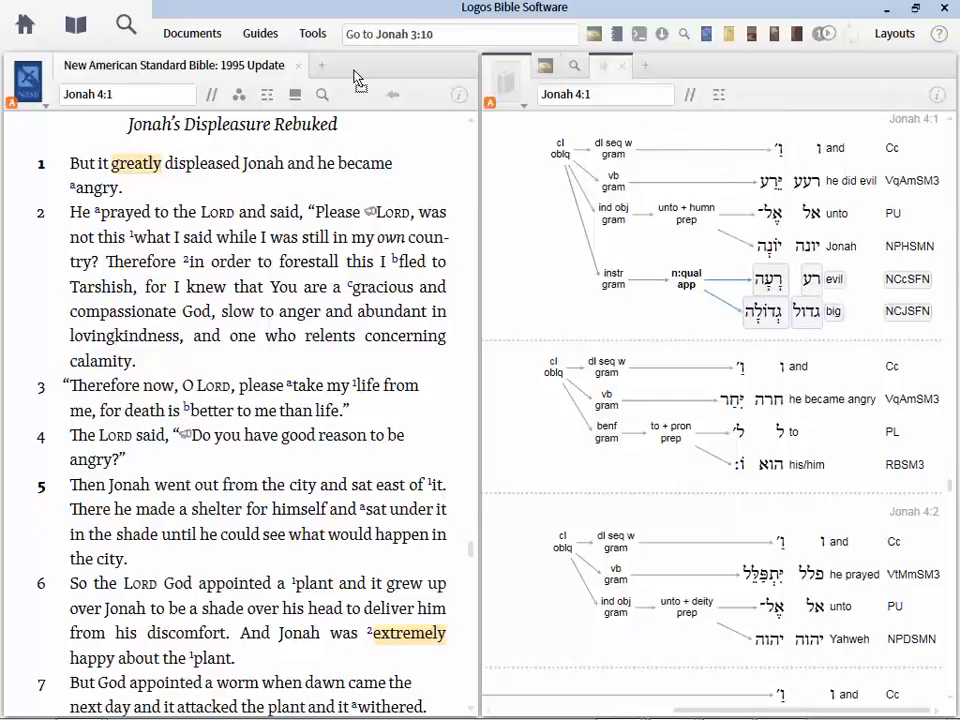
left_click_drag(356, 78, 392, 80)
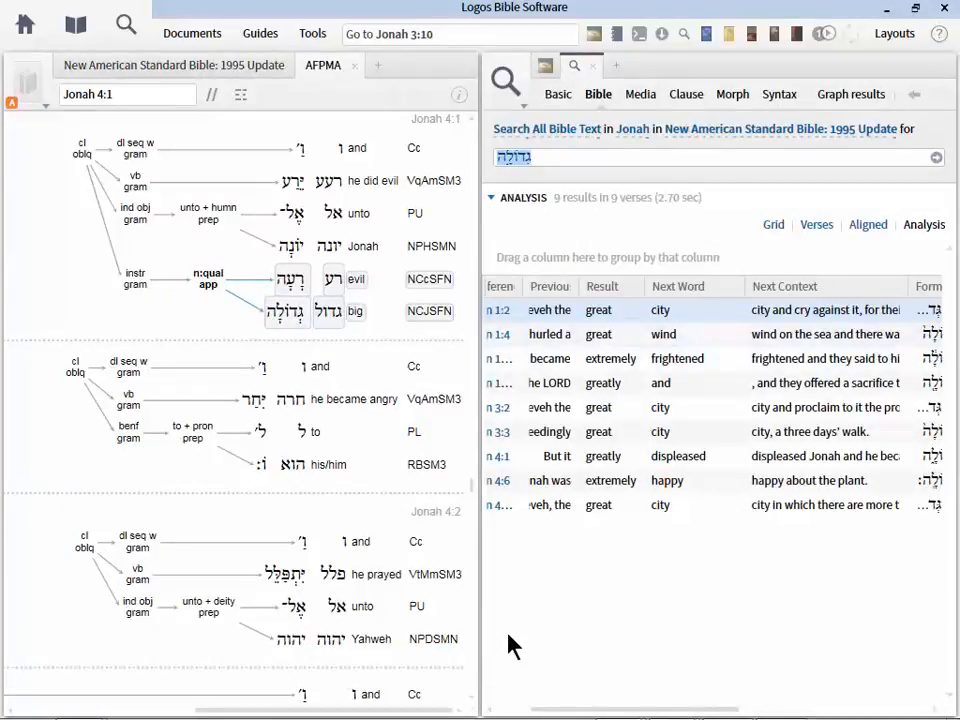
left_click_drag(579, 709, 508, 709)
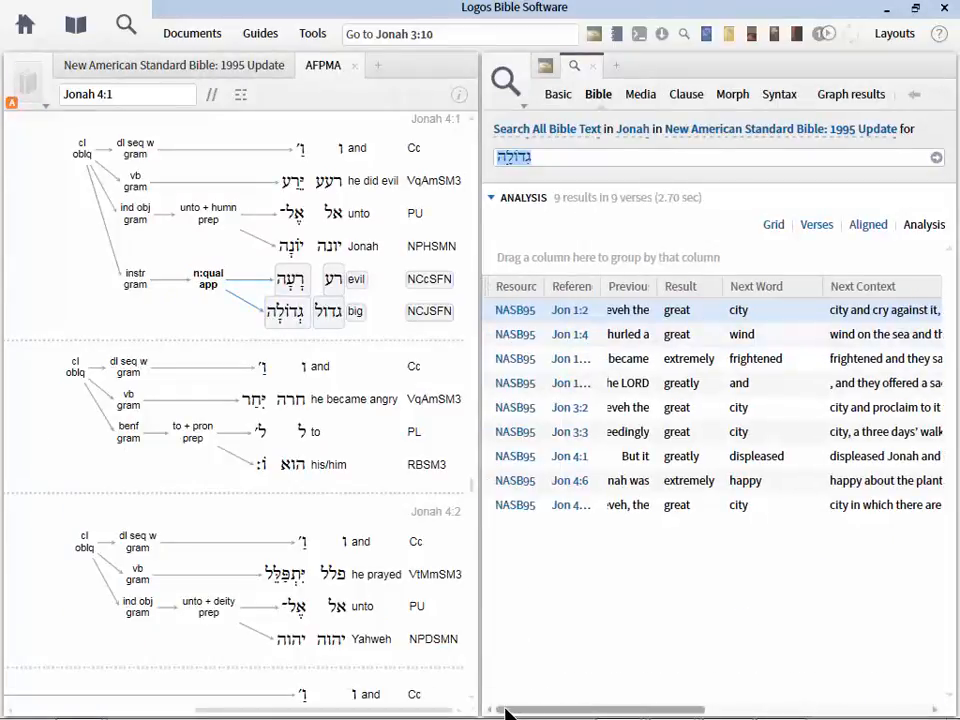
left_click(565, 341)
left_click(338, 65)
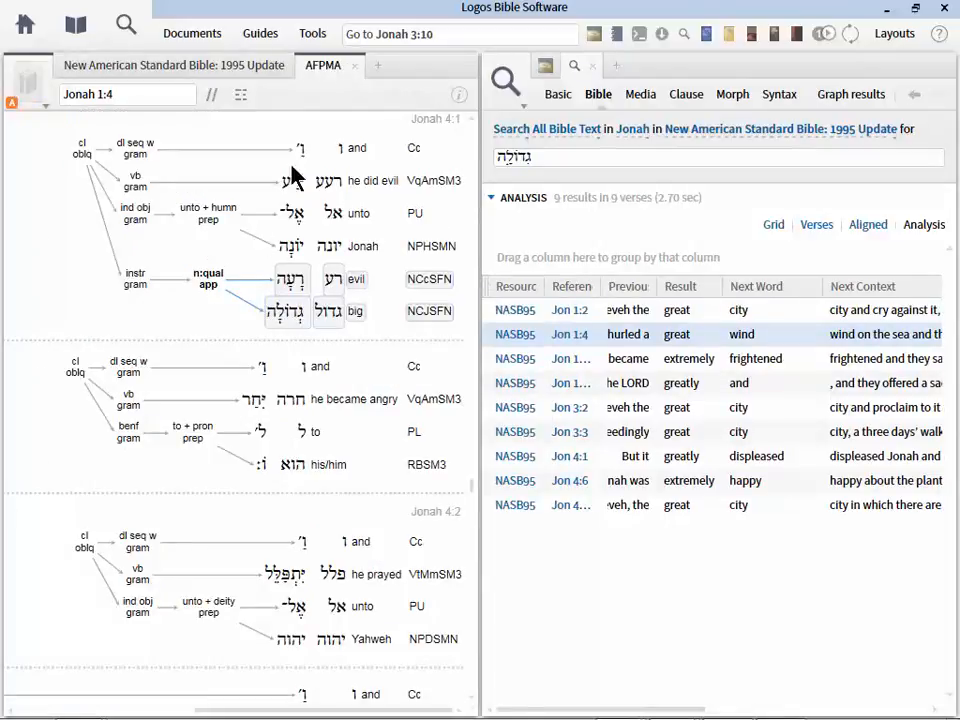
left_click(574, 364)
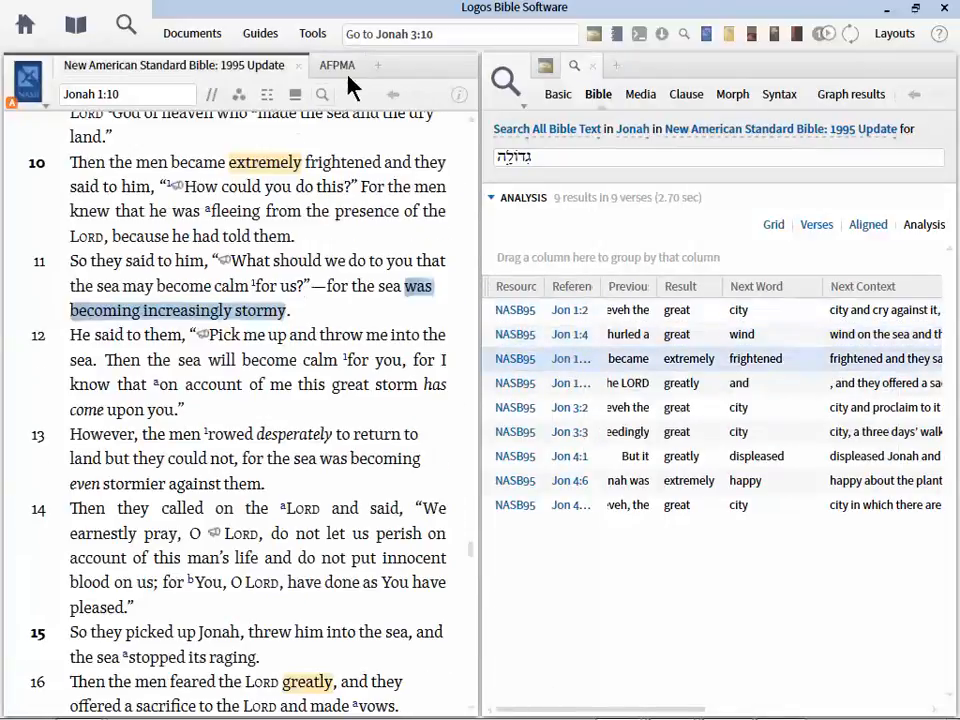
left_click(342, 61)
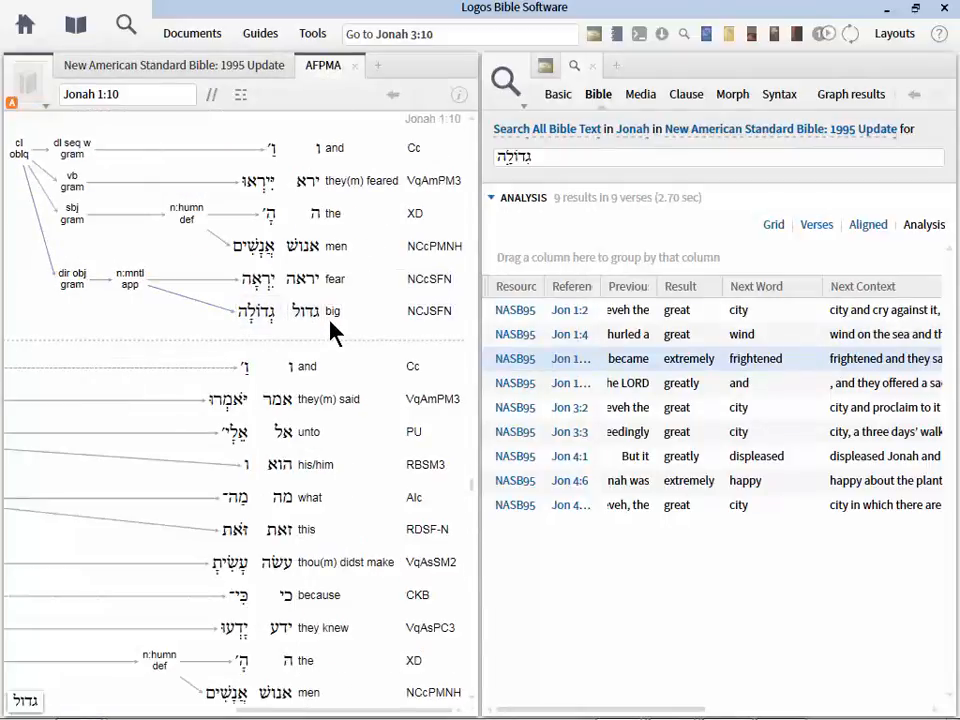
Go to Jonah 1:16 in the phrase marker analysis, and highlight the phrase joining "fish" and "big" in Jonah 2:1.
left_click(137, 93)
left_click(137, 92)
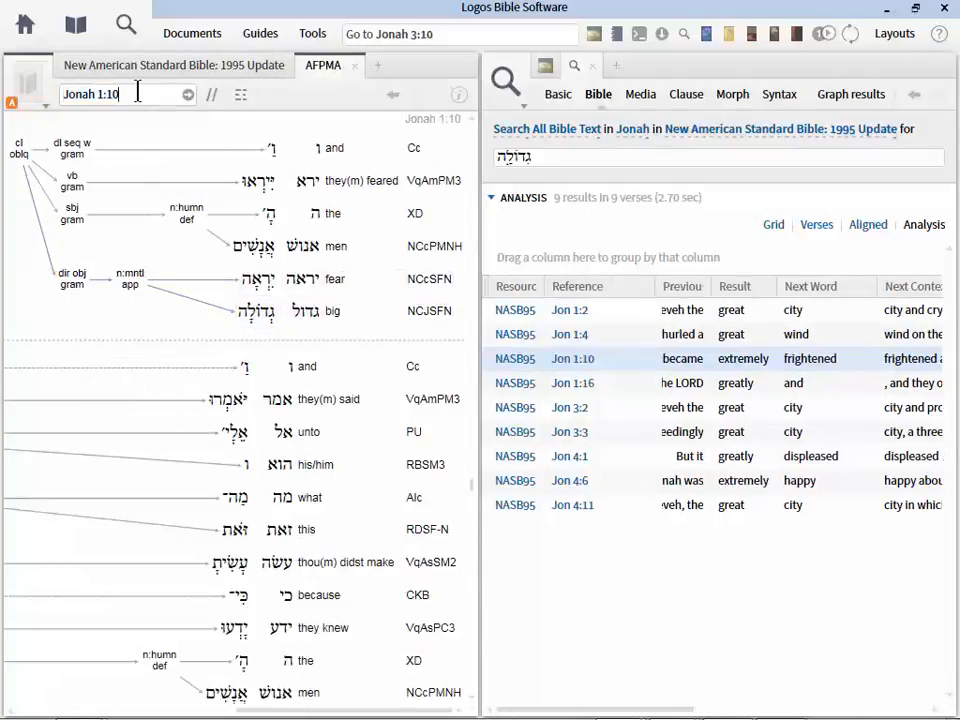
key("BackSpace")
type("6")
key("Return")
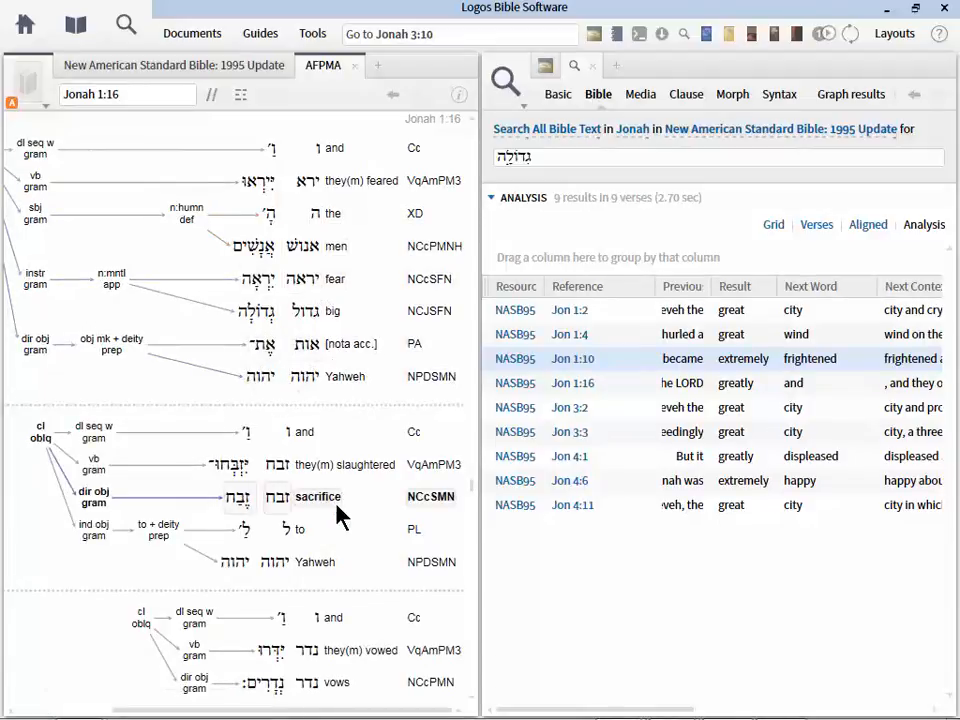
scroll(55, 655, "down", 1)
scroll(55, 655, "down", 8)
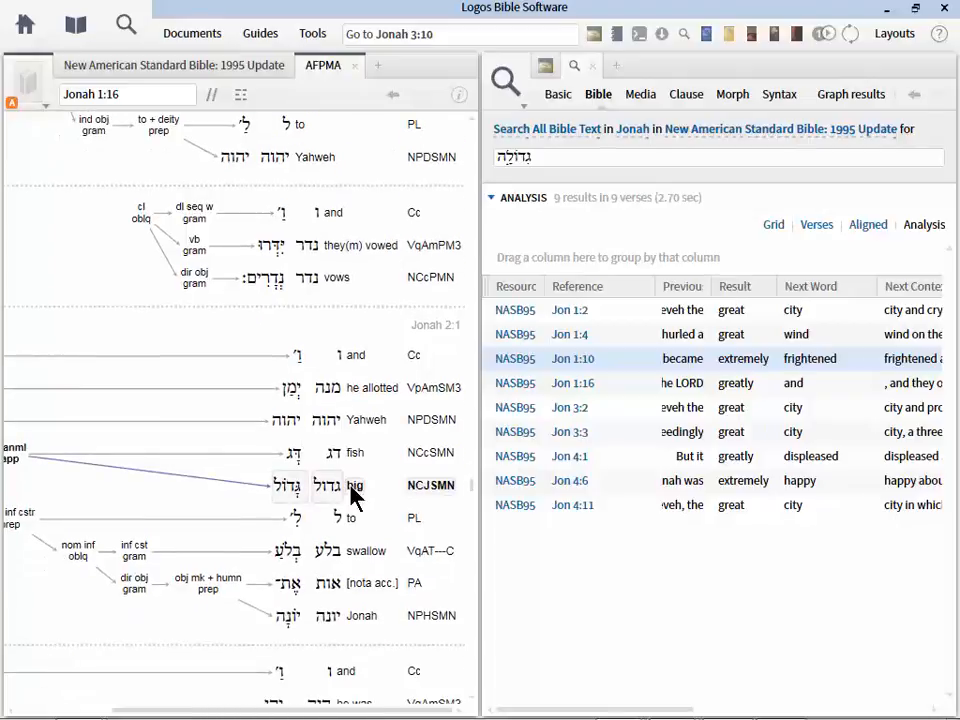
left_click(14, 462)
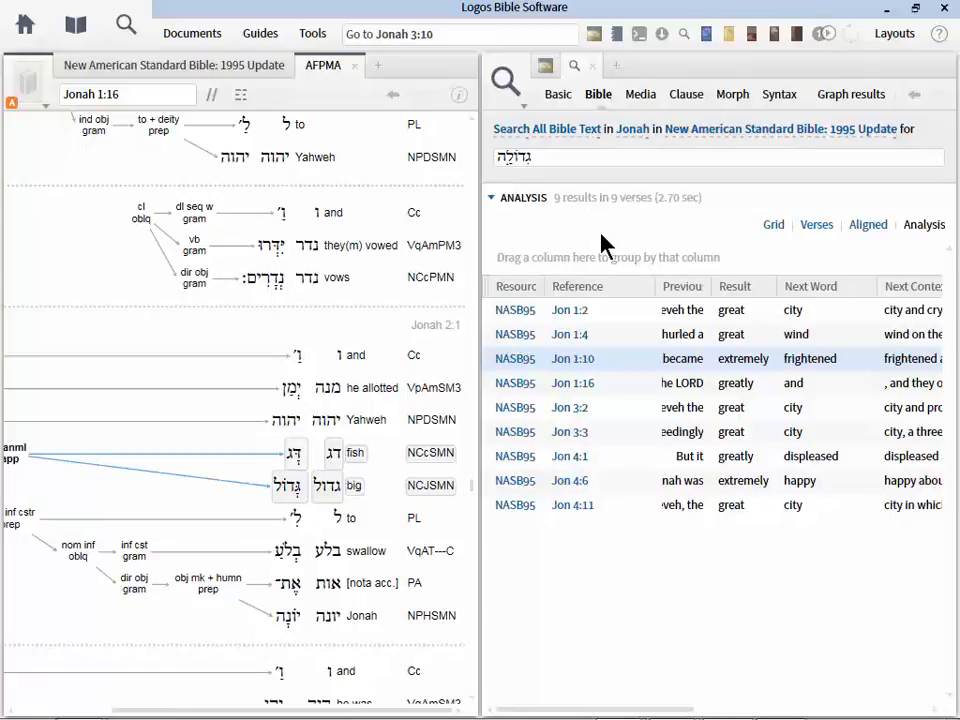
Close the phrase marker analysis and the search results, and go to Jonah 4 in the NASB.
left_click(349, 65)
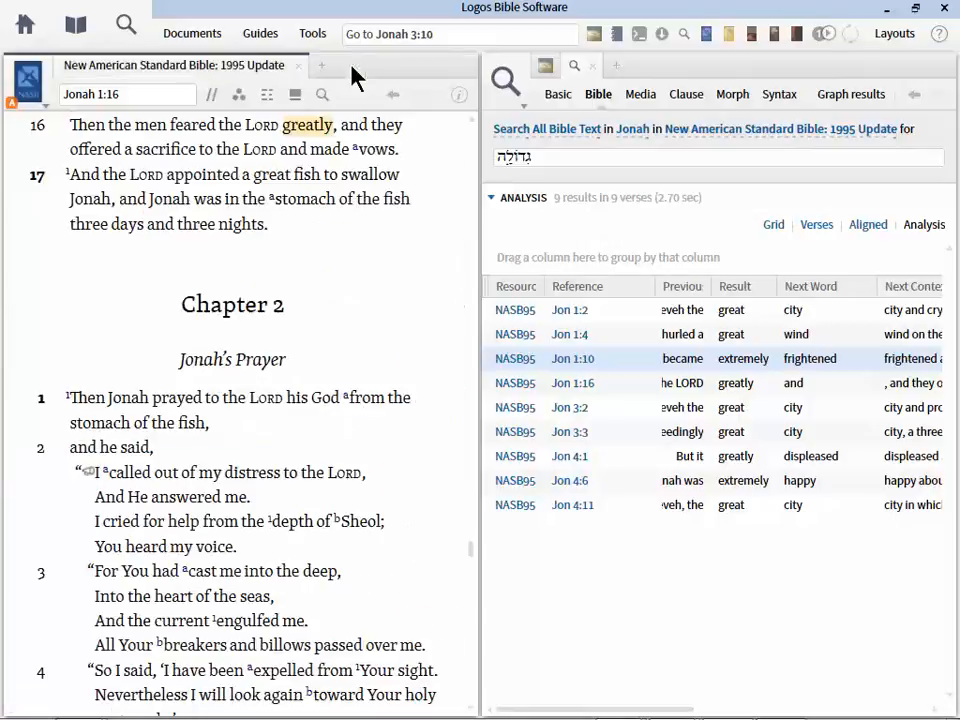
left_click(593, 66)
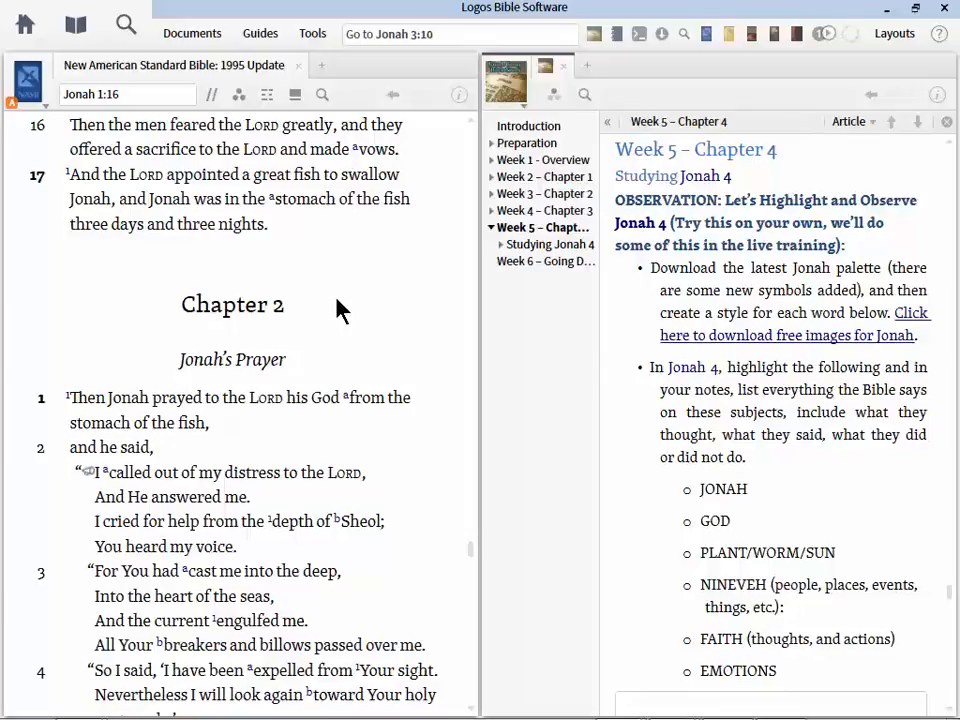
left_click(146, 94)
left_click(144, 96)
key("BackSpace")
key("BackSpace")
key("BackSpace")
key("BackSpace")
key("BackSpace")
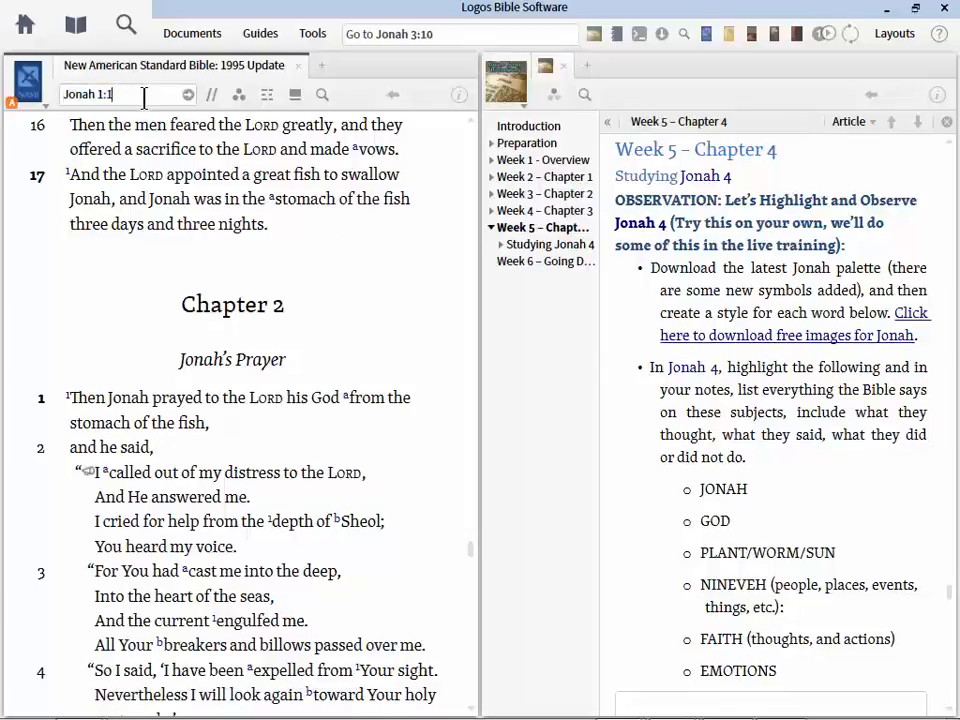
type("4")
key("Return")
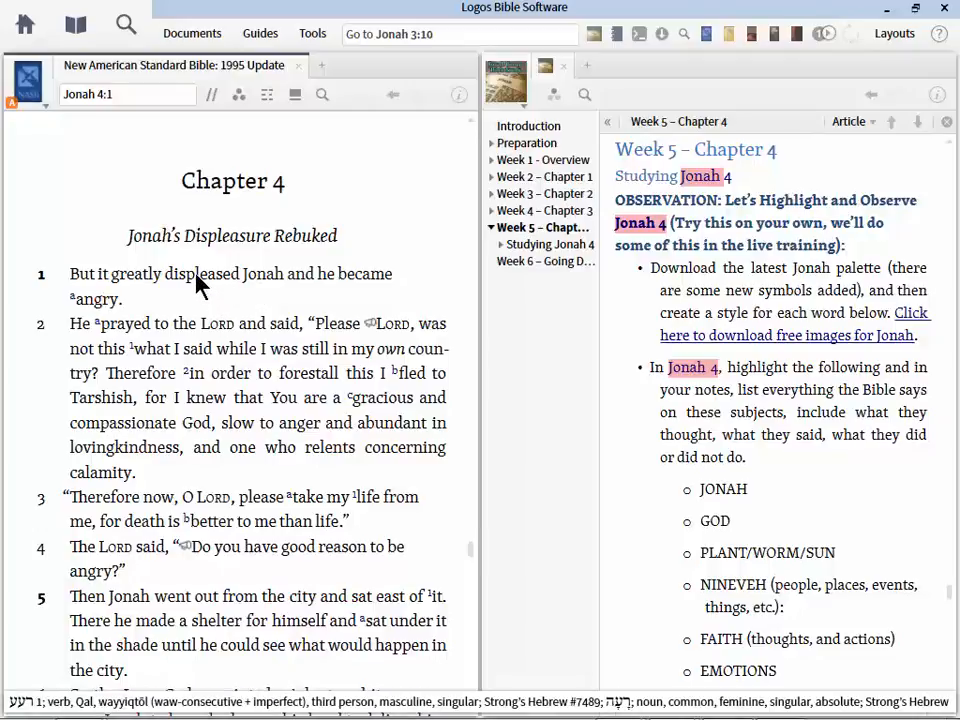
Run a Bible Word Study on "displeased" in Jonah 4:1.
mouse_move(443, 708)
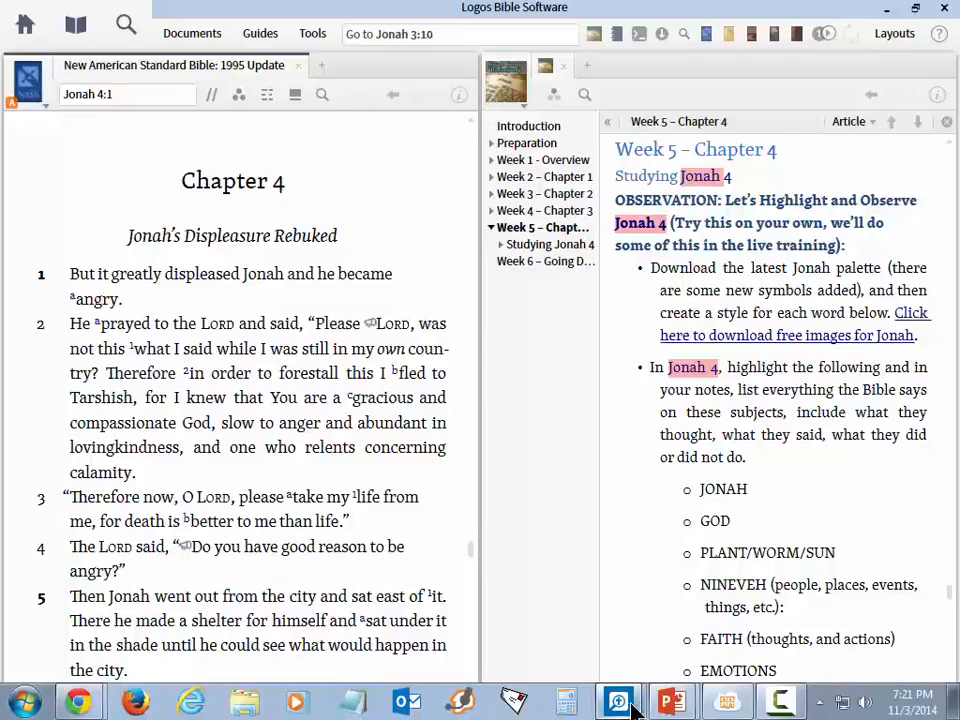
right_click(200, 276)
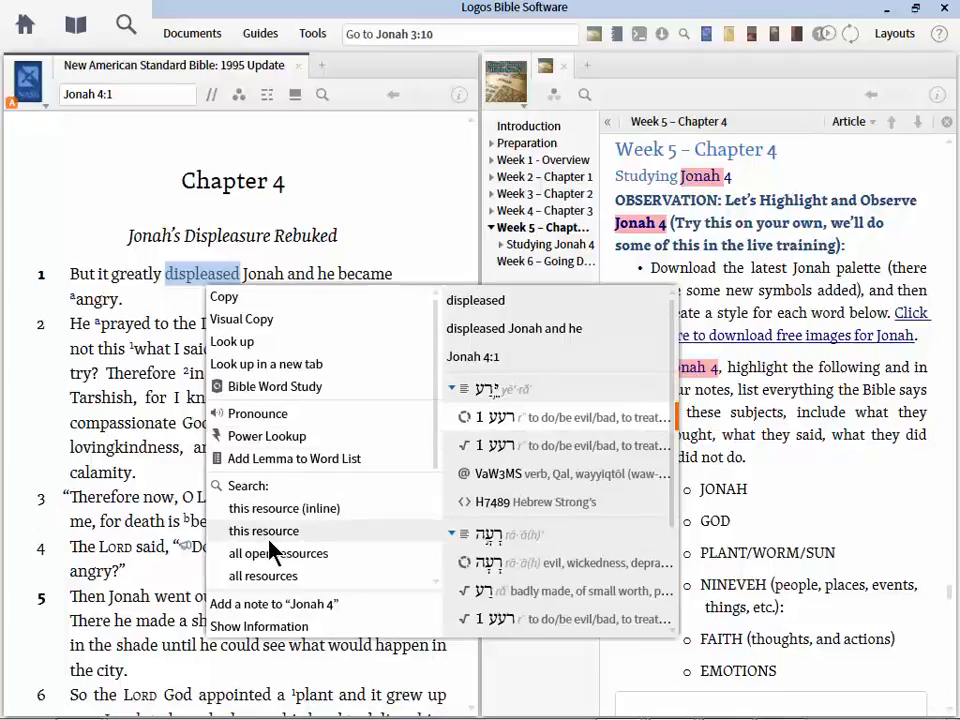
left_click(271, 385)
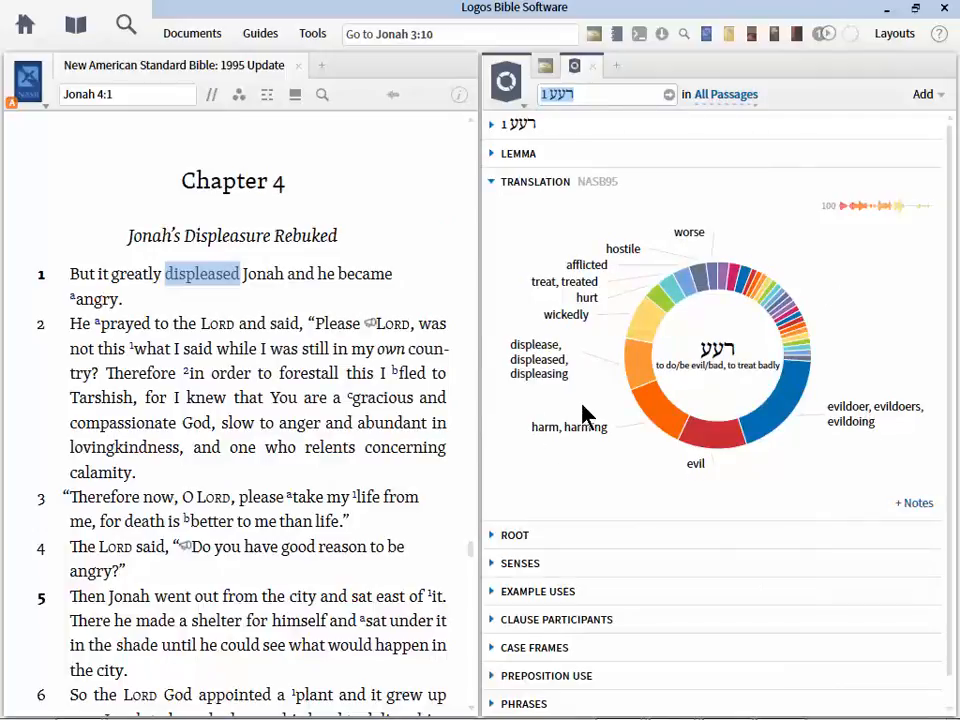
Expand the word study's Lemma section, read the DBL Hebrew entry for the lemma, and close that lexicon.
left_click(494, 156)
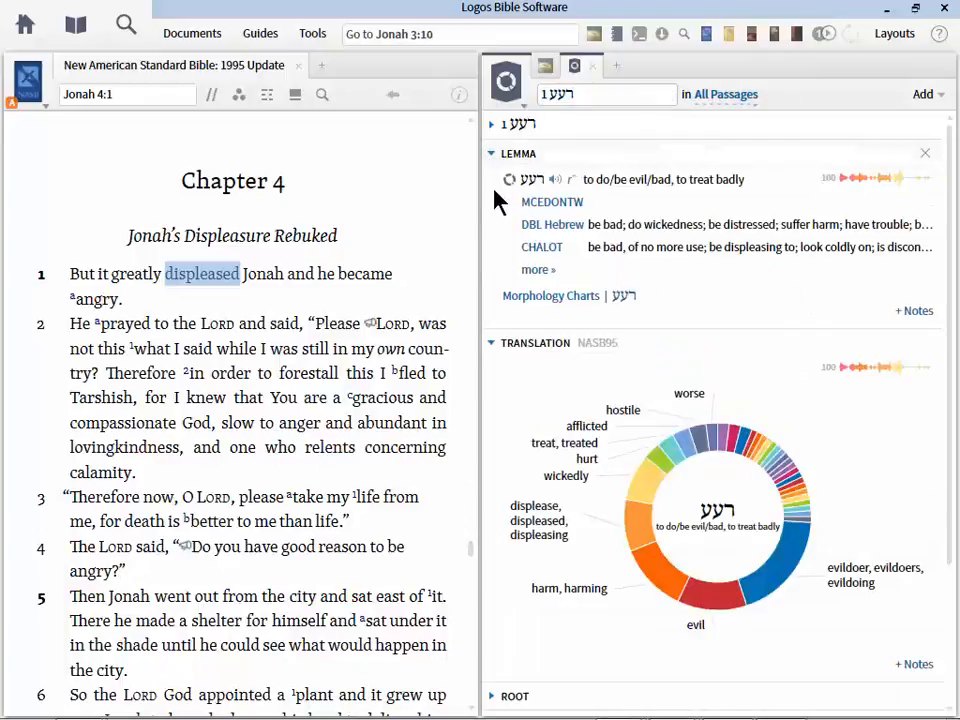
left_click(546, 225)
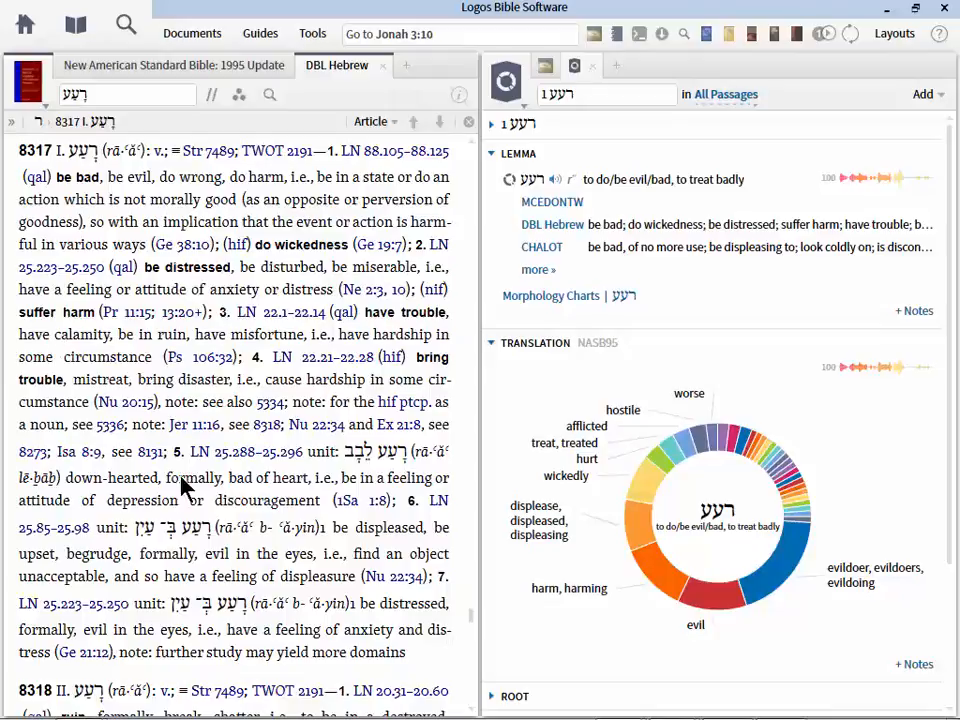
left_click(383, 66)
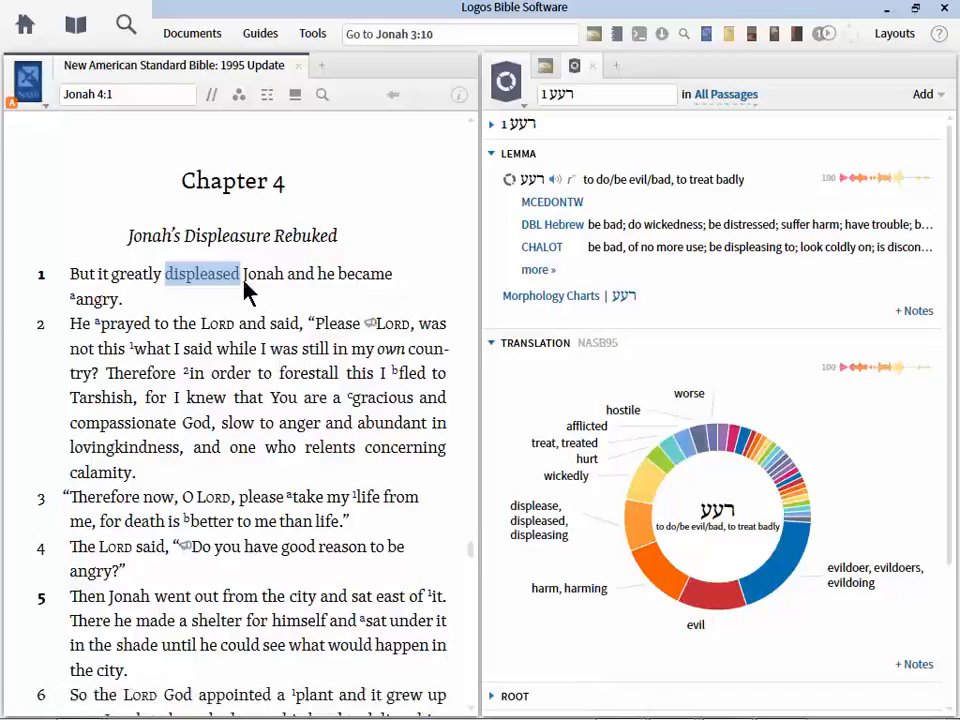
Run a Bible Word Study on "angry" in Jonah 4:1.
right_click(100, 312)
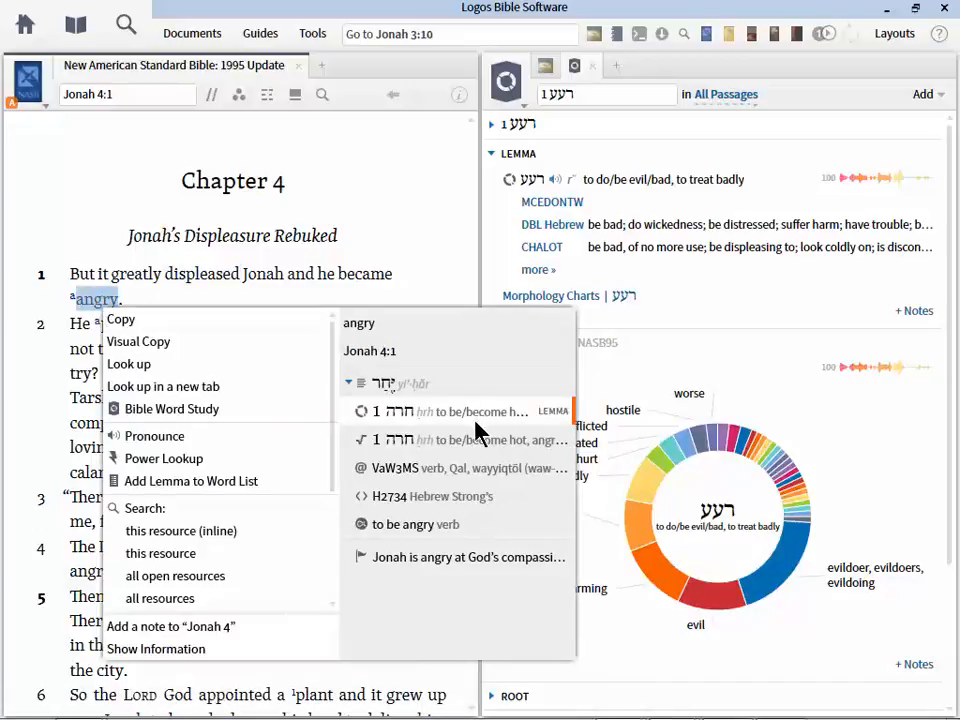
left_click(170, 413)
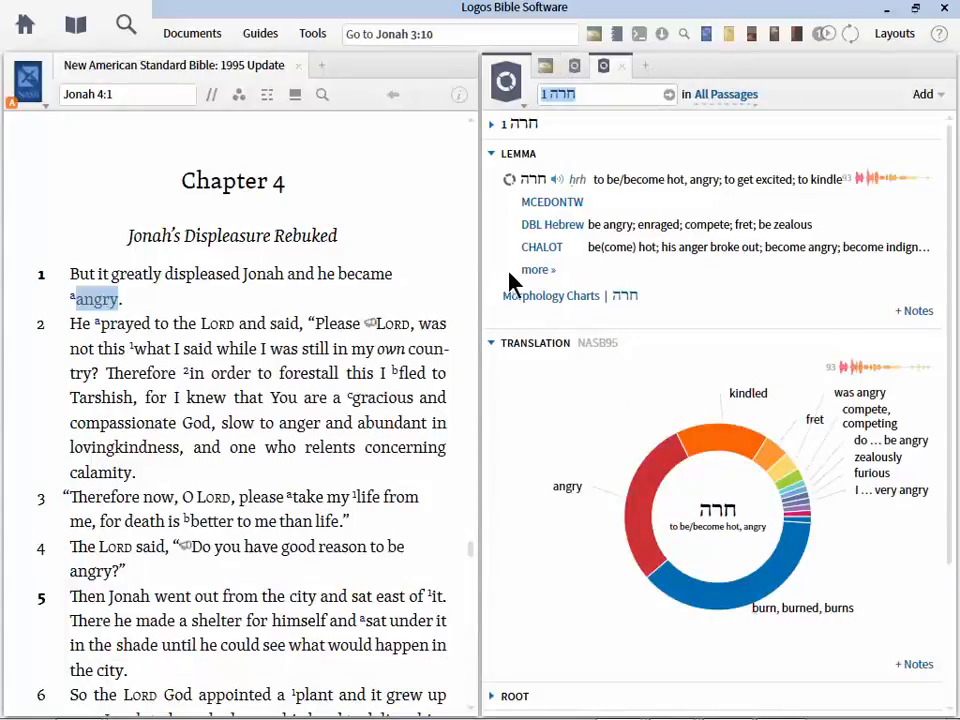